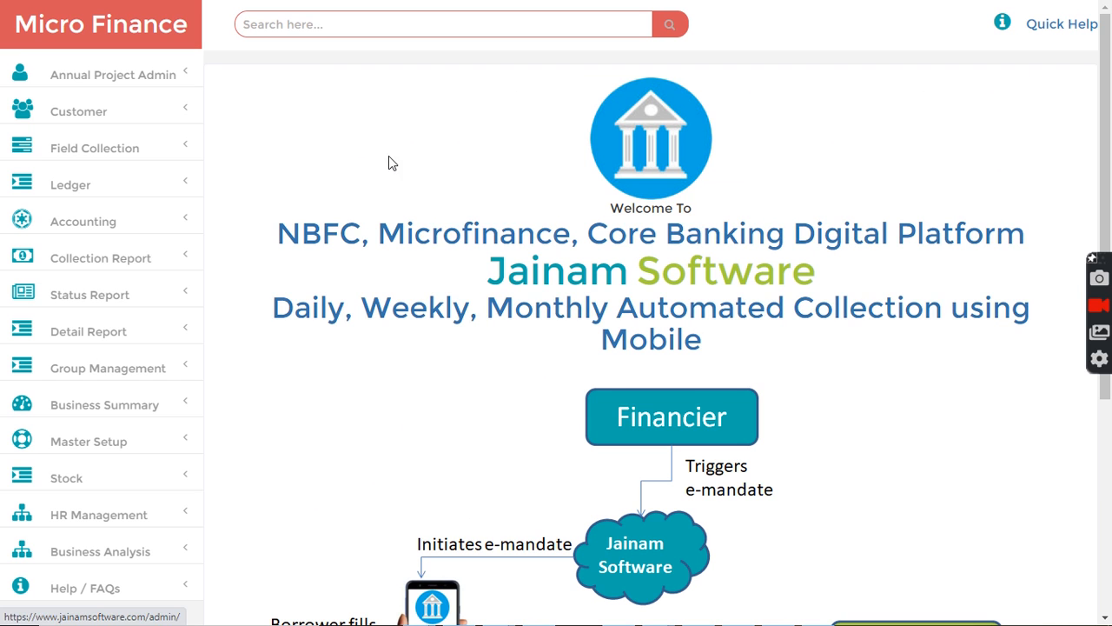
# Add the Bad Debts ledger to the favourite ledger list
pyautogui.click(91, 185)
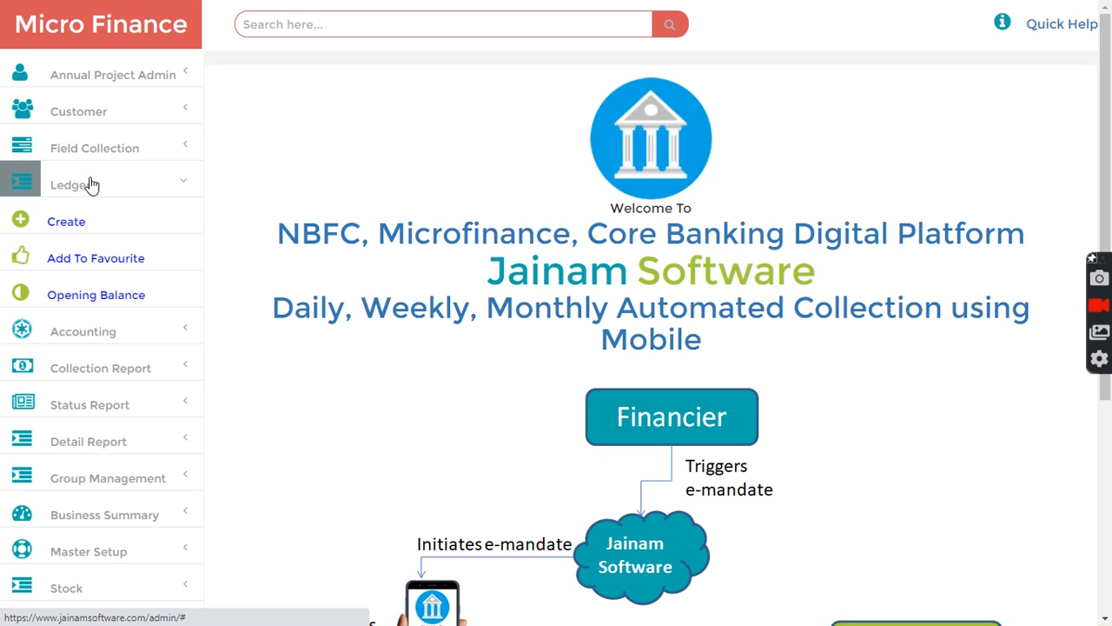
pyautogui.click(93, 260)
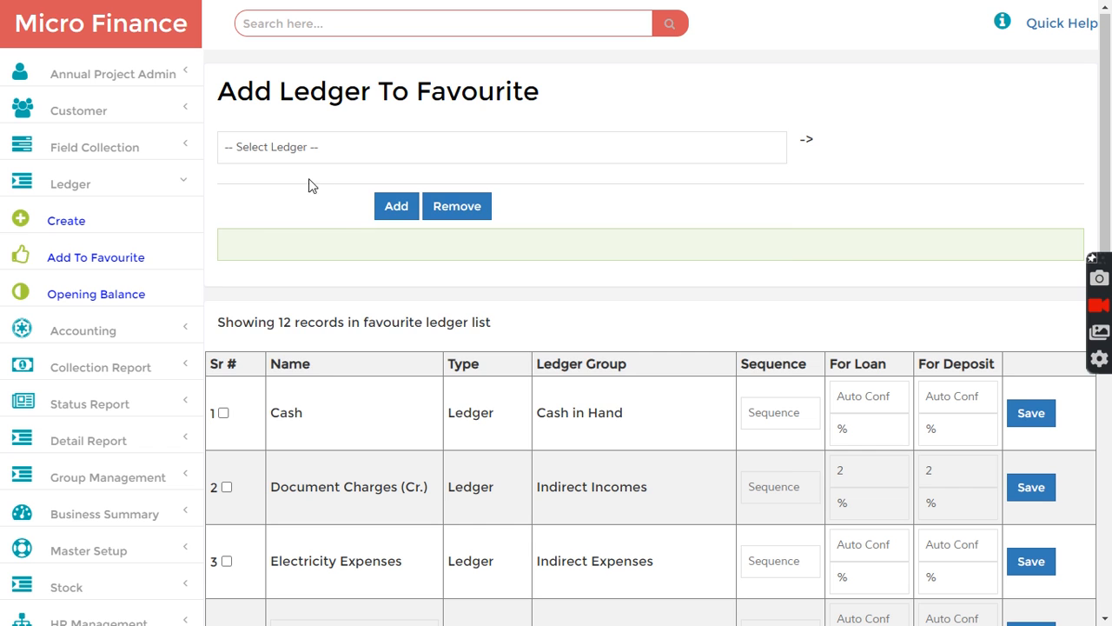
pyautogui.click(319, 150)
pyautogui.press('b')
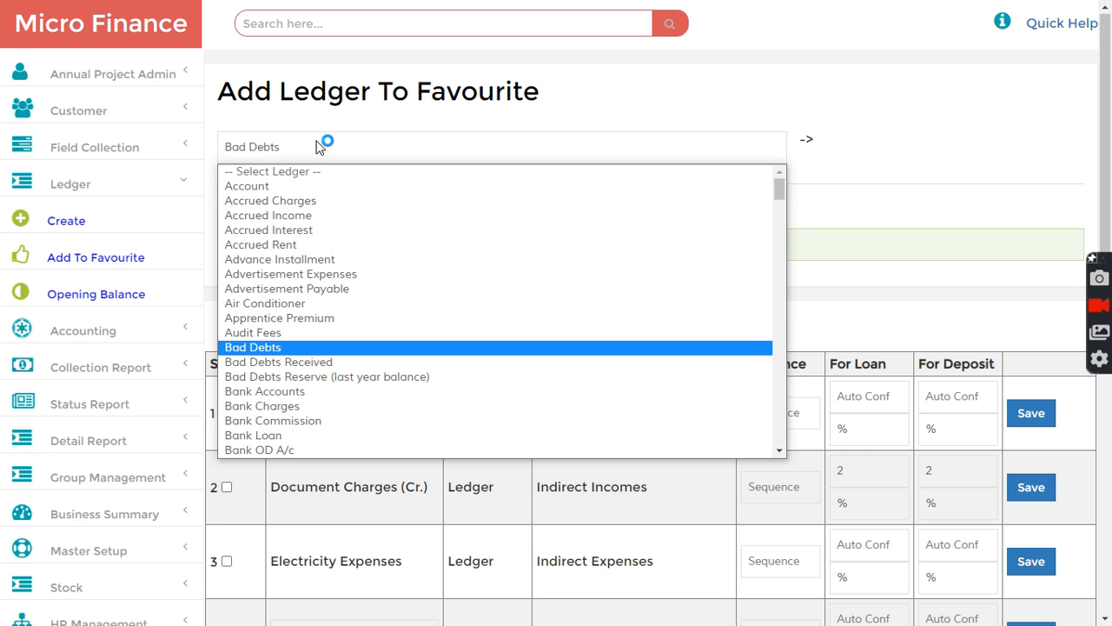
pyautogui.press('Return')
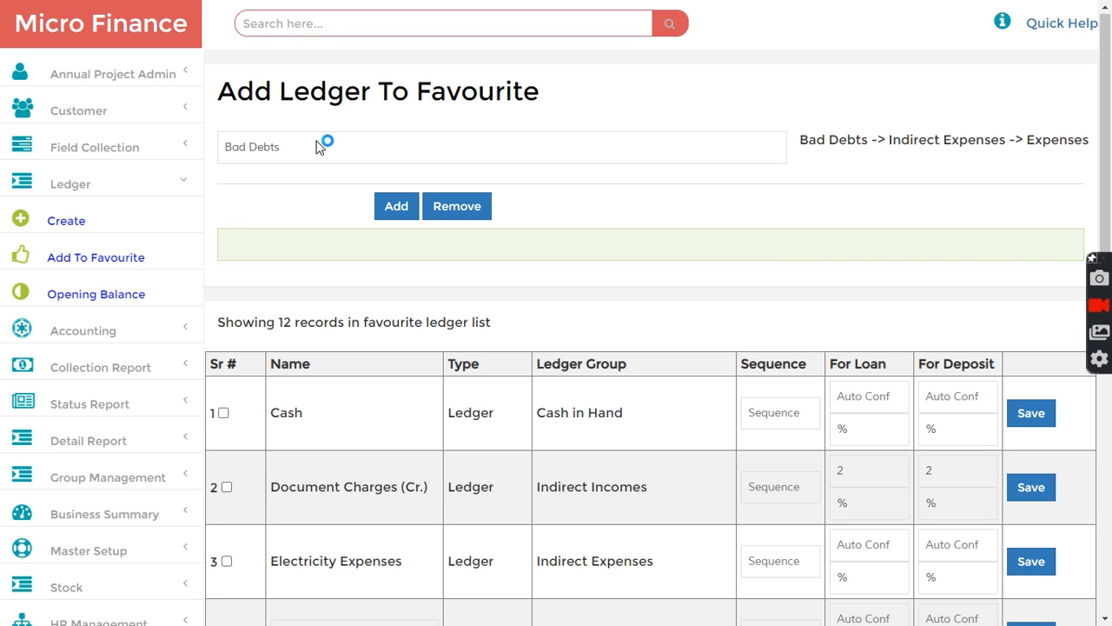
pyautogui.click(394, 209)
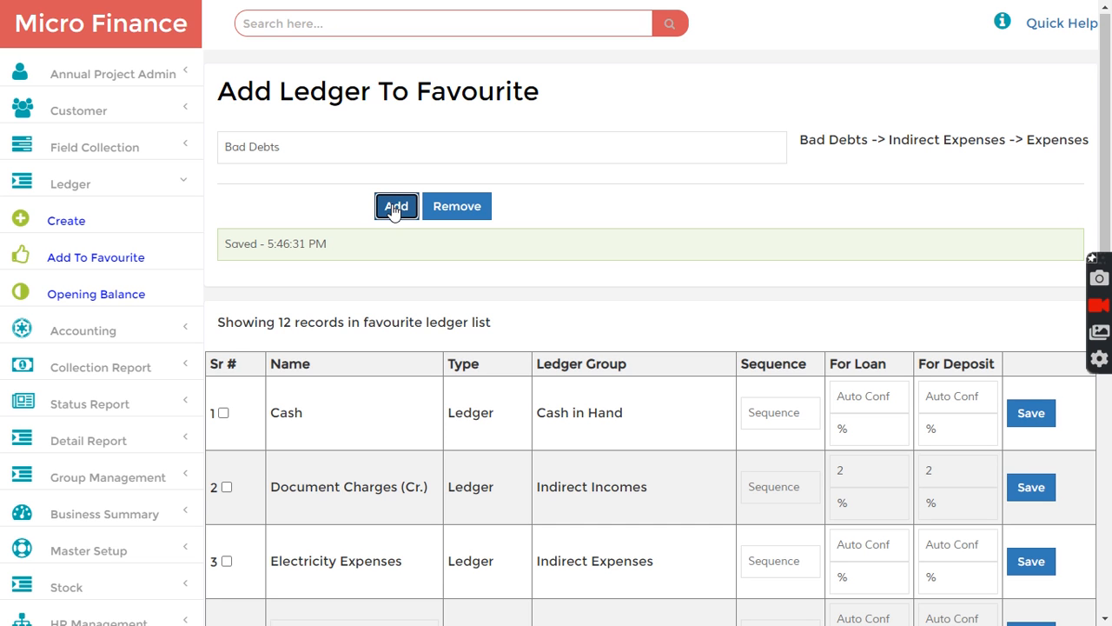
# Find the customer by file number and open a new loan entry for them
pyautogui.click(343, 21)
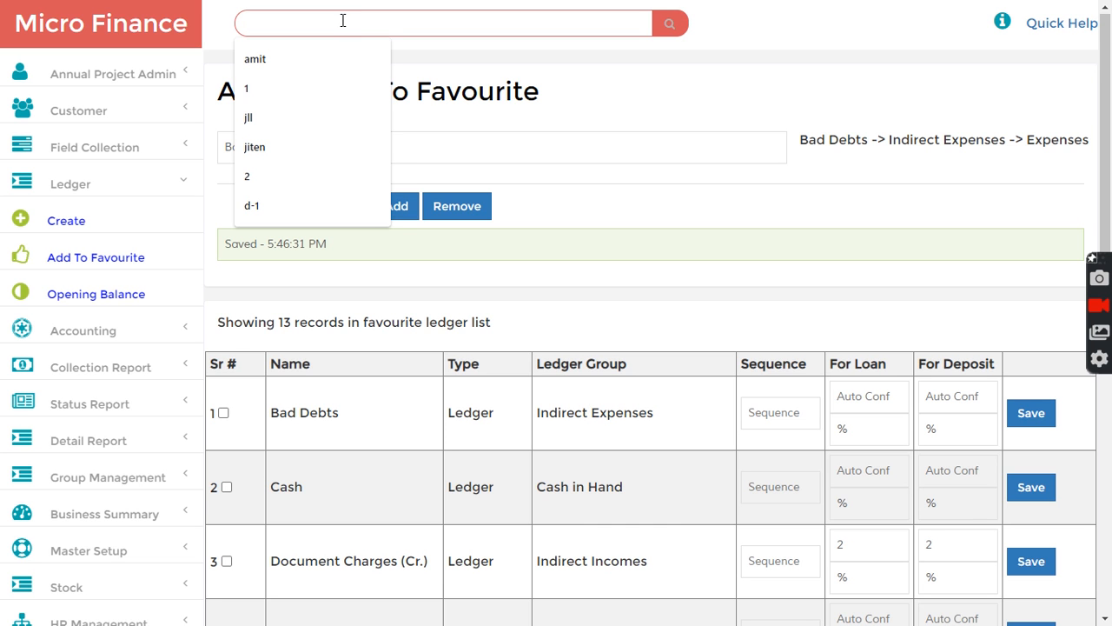
pyautogui.write('f-100')
pyautogui.press('Return')
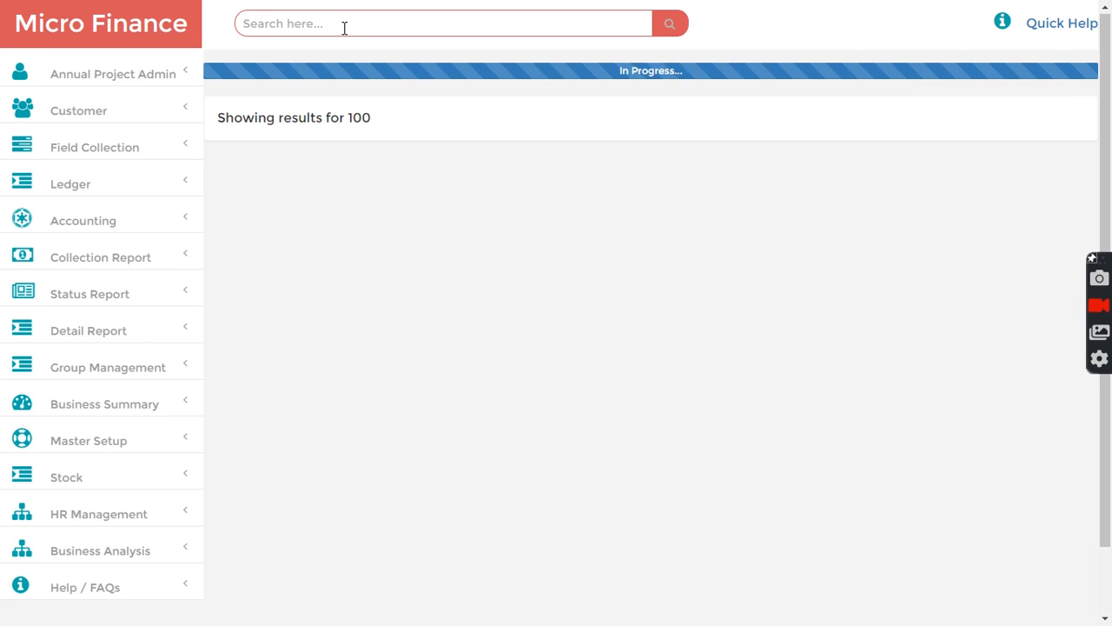
pyautogui.scroll(-3, 480, 261)
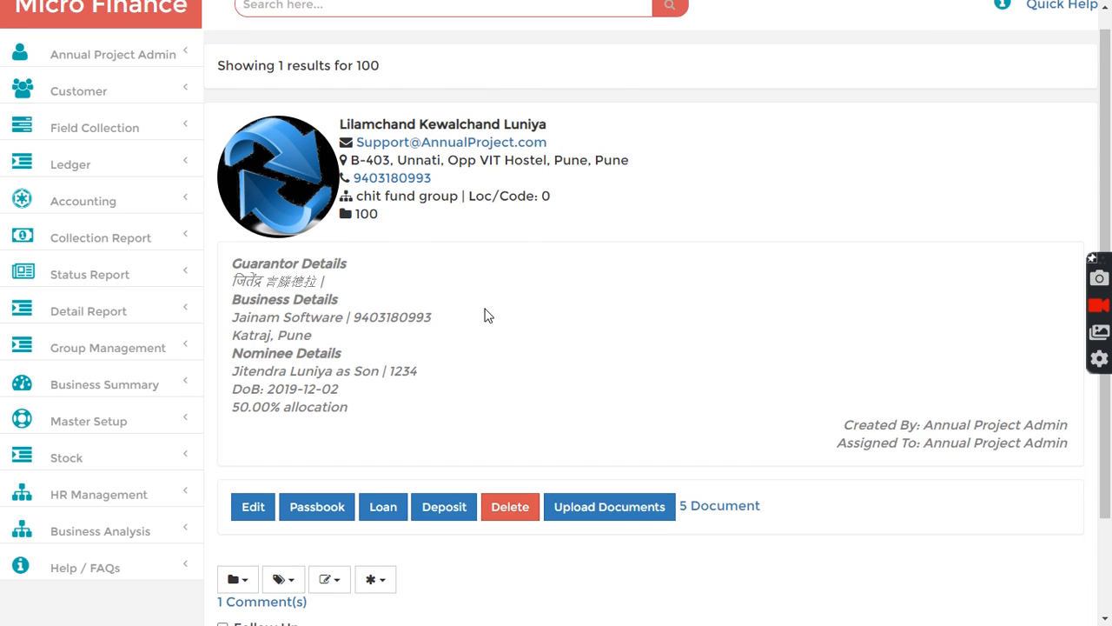
pyautogui.click(384, 387)
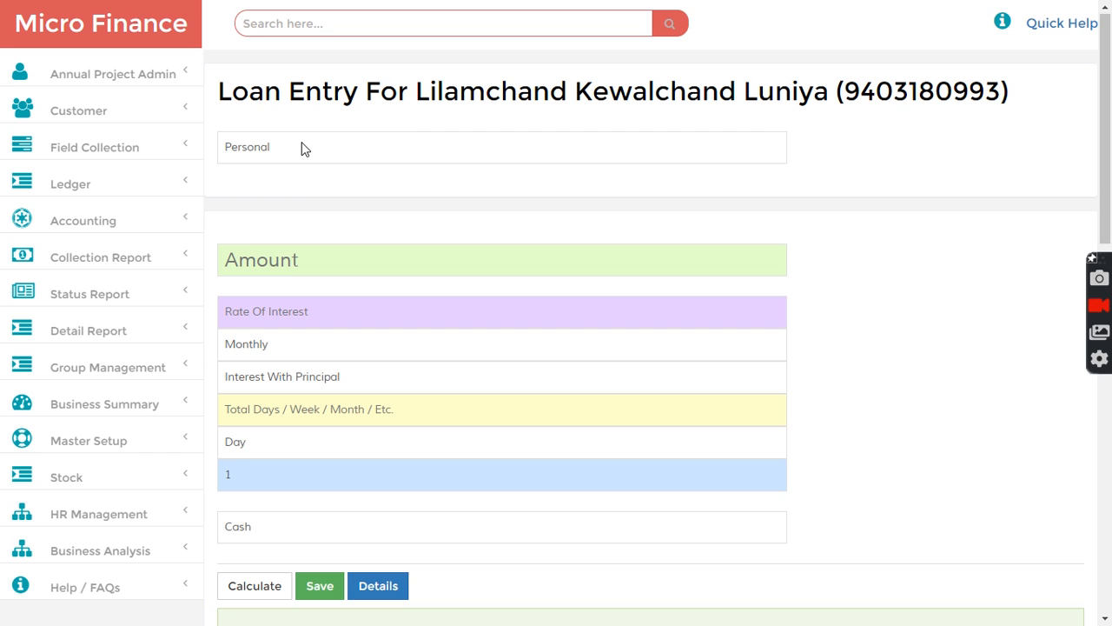
# Enter a loan amount of 10000 with a monthly interest rate of 2
pyautogui.click(285, 264)
pyautogui.write('10000')
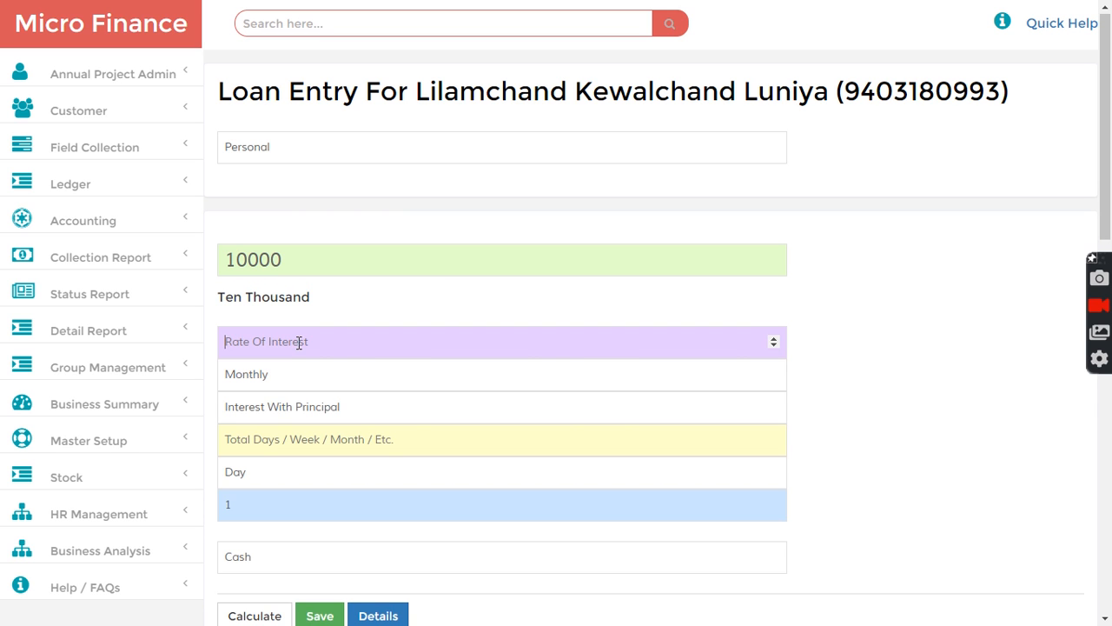
pyautogui.click(299, 343)
pyautogui.write('2')
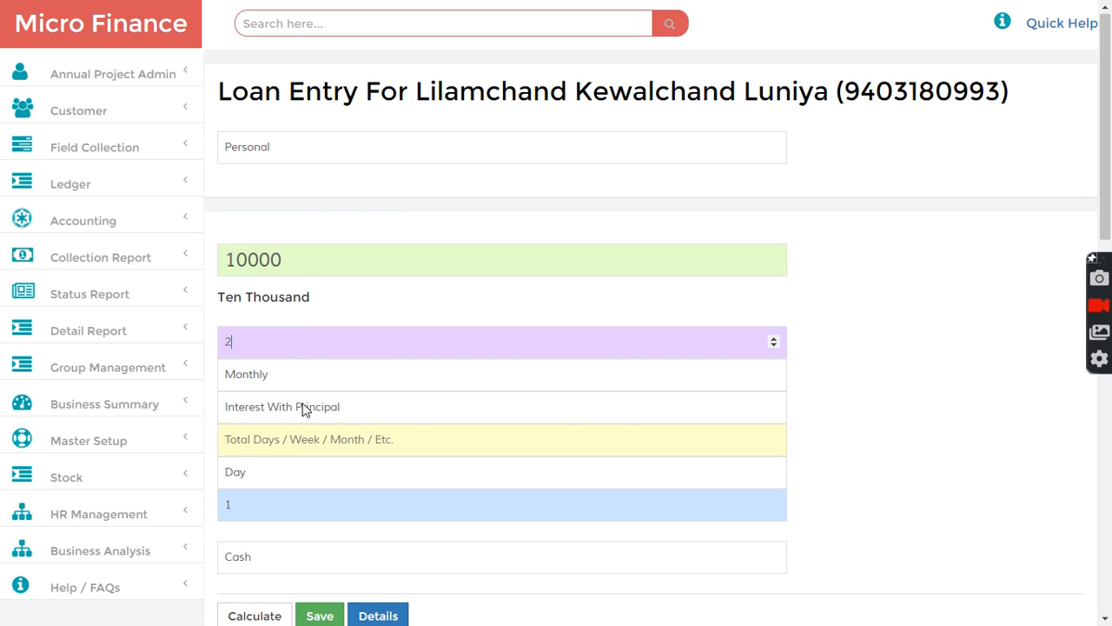
# Set the loan term to 52 with Week as the period unit and save the loan
pyautogui.click(270, 439)
pyautogui.write('52')
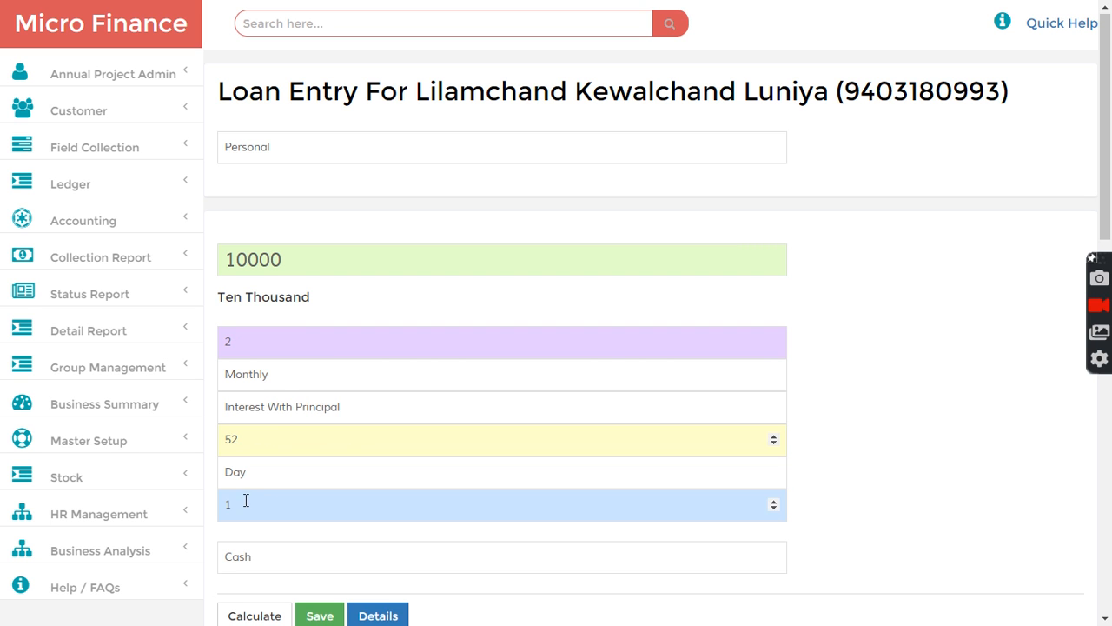
pyautogui.click(282, 476)
pyautogui.click(250, 511)
pyautogui.scroll(-1, 829, 469)
pyautogui.scroll(-1, 828, 469)
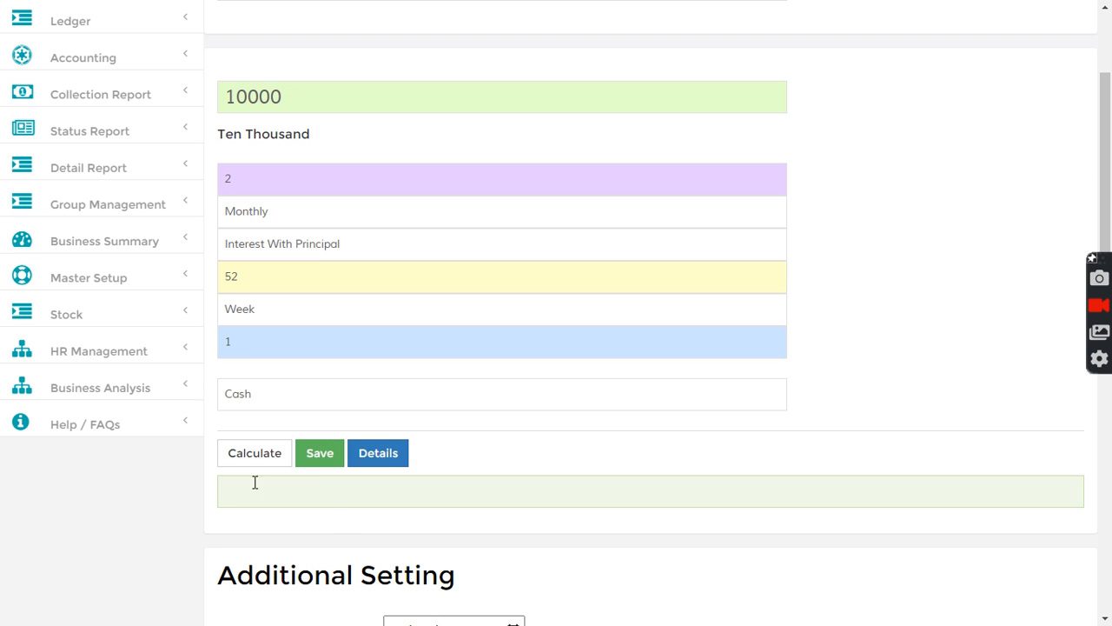
pyautogui.click(320, 457)
pyautogui.moveTo(236, 490); pyautogui.dragTo(341, 491)
# Open the newly created loan by searching for its loan number
pyautogui.scroll(2, 387, 529)
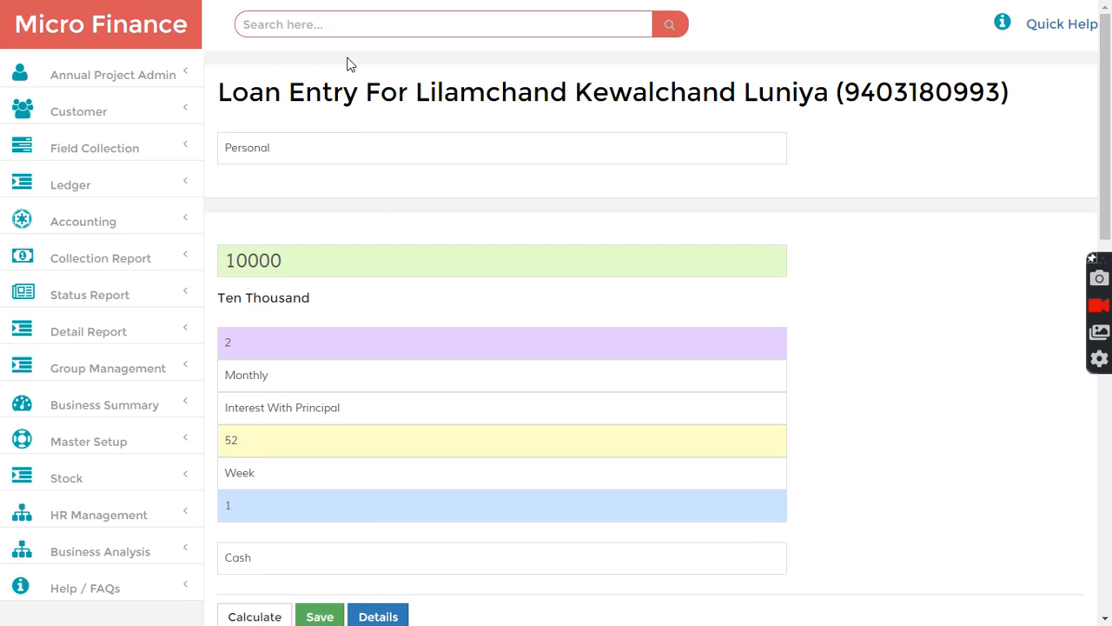
pyautogui.click(347, 24)
pyautogui.write('151')
pyautogui.press('Return')
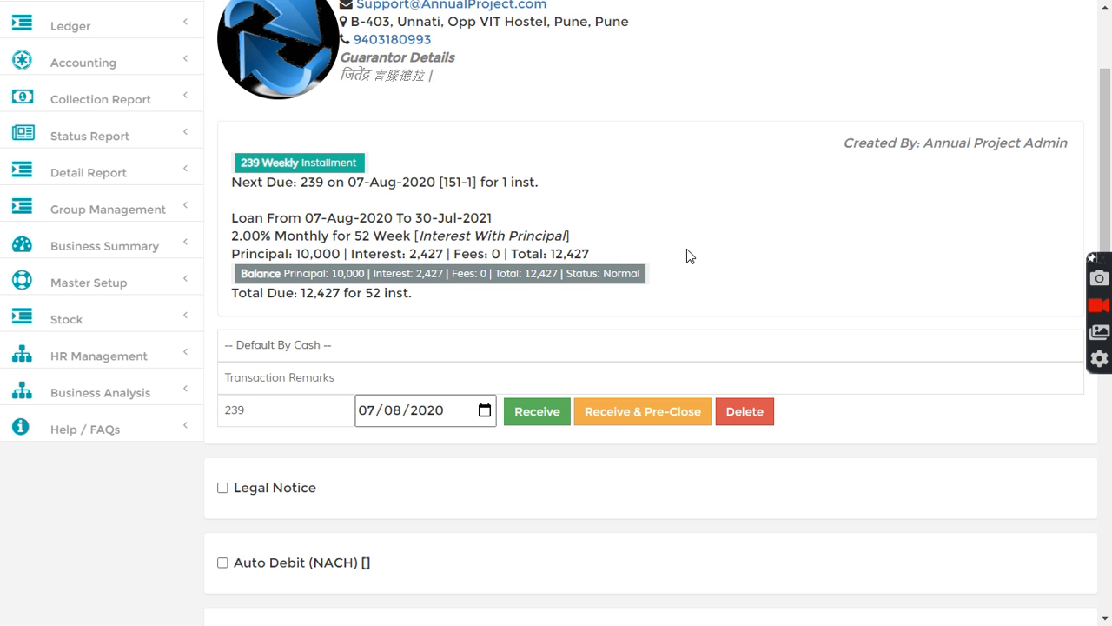
# Examine the principal and interest in the loan's balance line and show its installment tracker
pyautogui.moveTo(241, 273); pyautogui.dragTo(368, 274)
pyautogui.click(411, 289)
pyautogui.moveTo(283, 274); pyautogui.dragTo(385, 273)
pyautogui.click(386, 275)
pyautogui.scroll(-2, 417, 292)
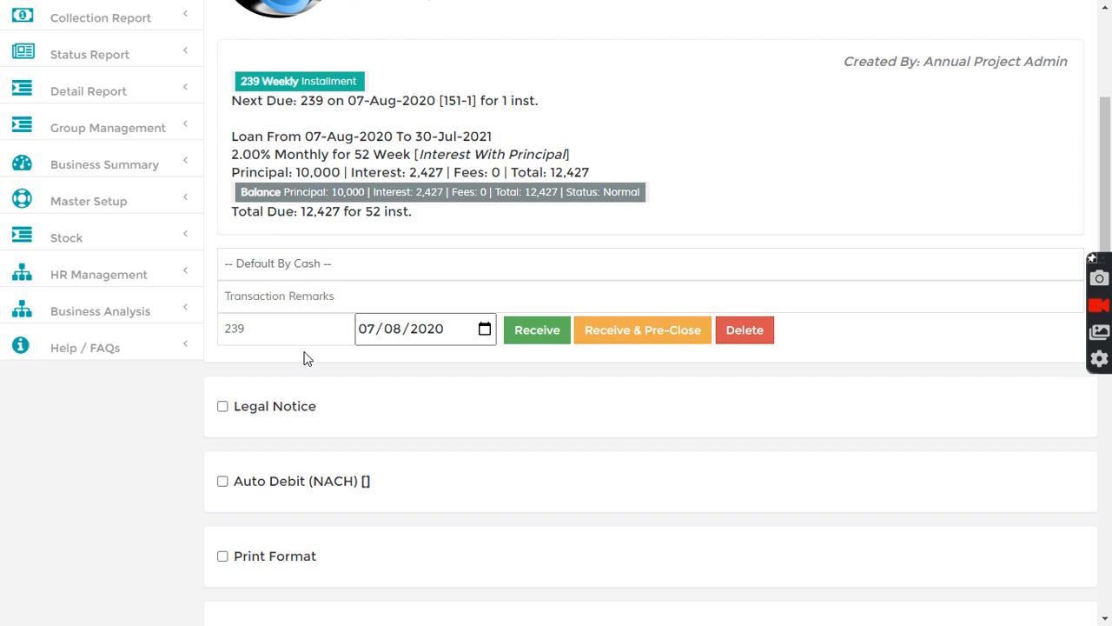
pyautogui.scroll(-2, 318, 518)
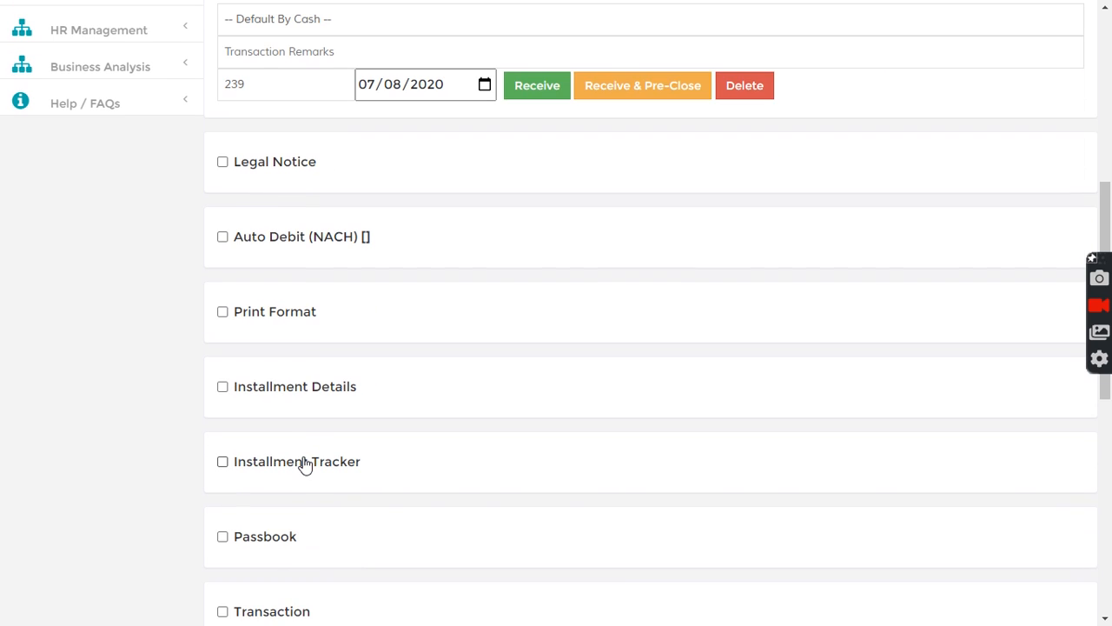
pyautogui.click(342, 452)
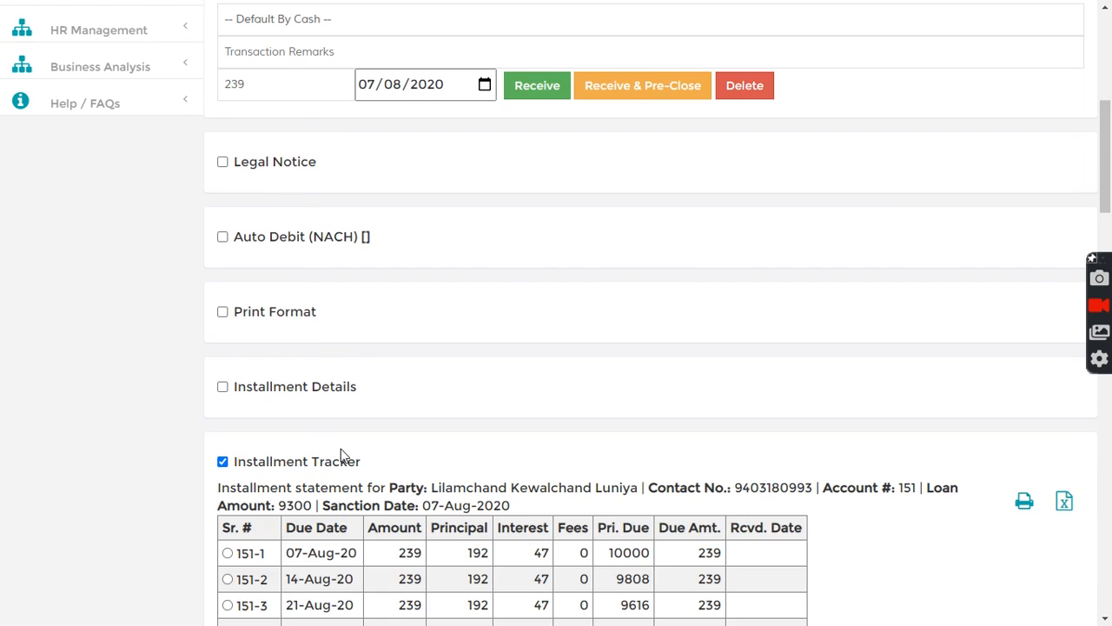
# Receive a payment of 1000 on the loan and check its remaining balance
pyautogui.scroll(3, 360, 350)
pyautogui.doubleClick(264, 336)
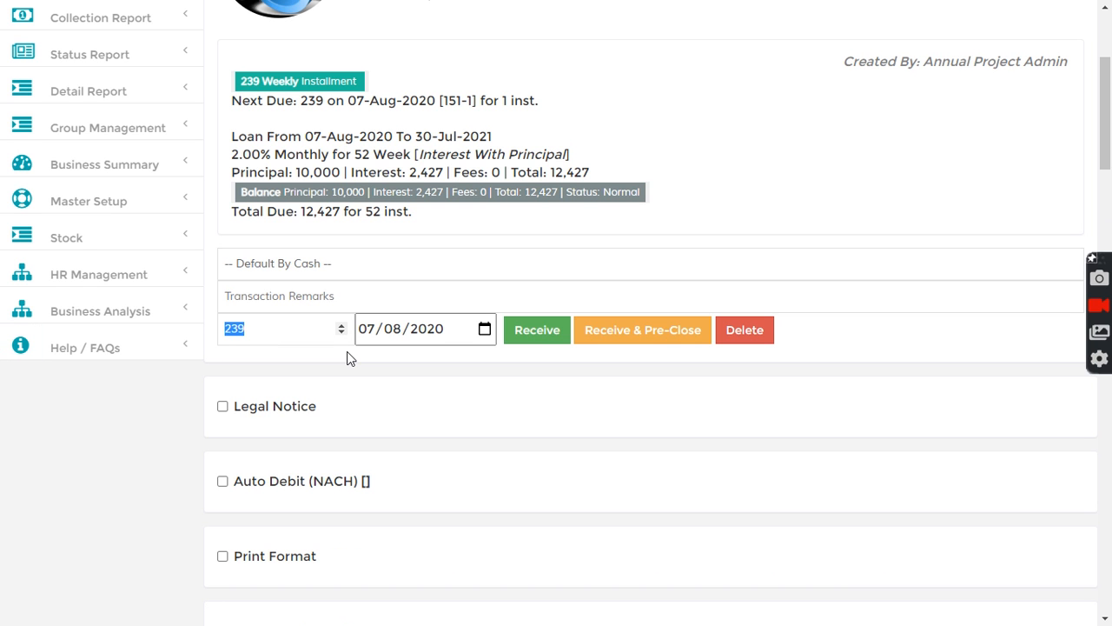
pyautogui.write('1000')
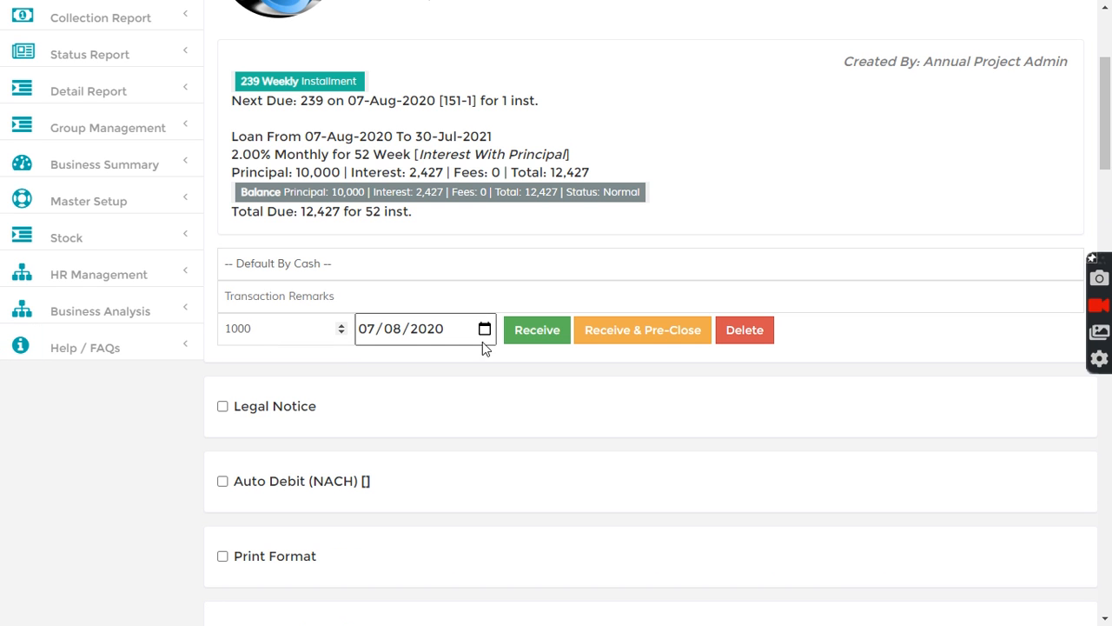
pyautogui.click(533, 332)
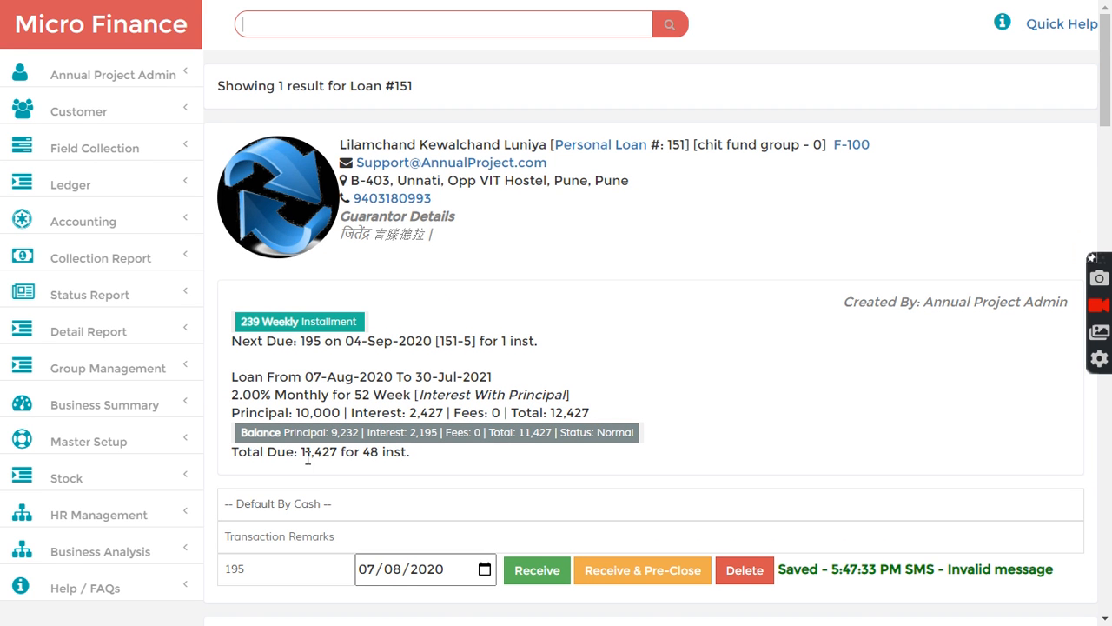
pyautogui.moveTo(334, 432); pyautogui.dragTo(358, 442)
# Reopen the loan by its loan number and look through its detail sections
pyautogui.click(371, 24)
pyautogui.write('151')
pyautogui.press('Return')
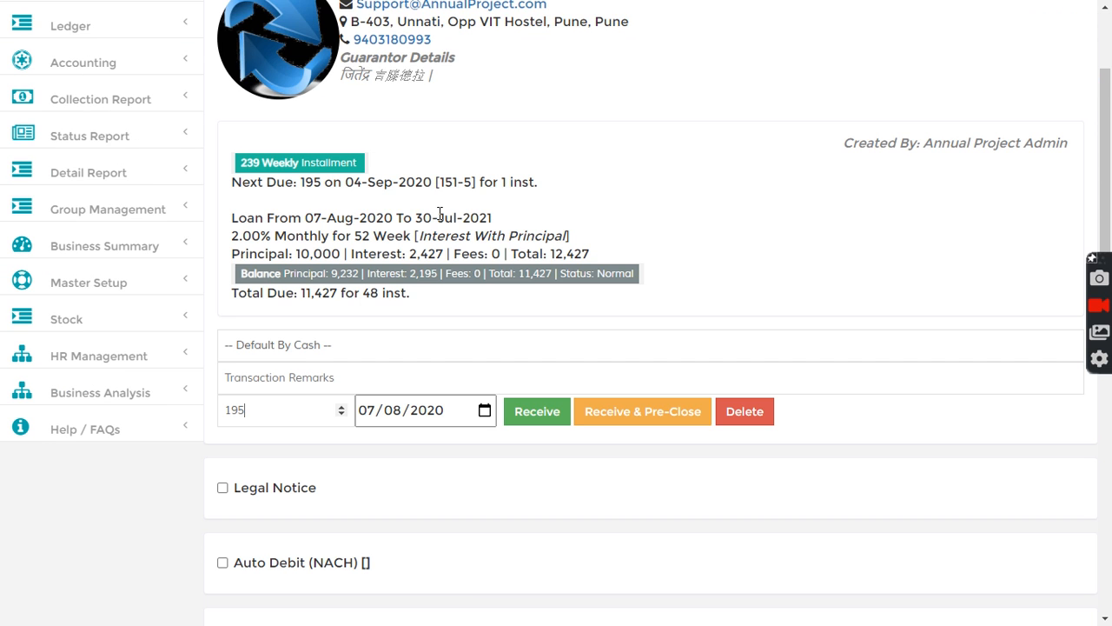
pyautogui.scroll(-8, 460, 354)
pyautogui.scroll(-2, 460, 354)
pyautogui.scroll(12, 457, 353)
pyautogui.click(511, 300)
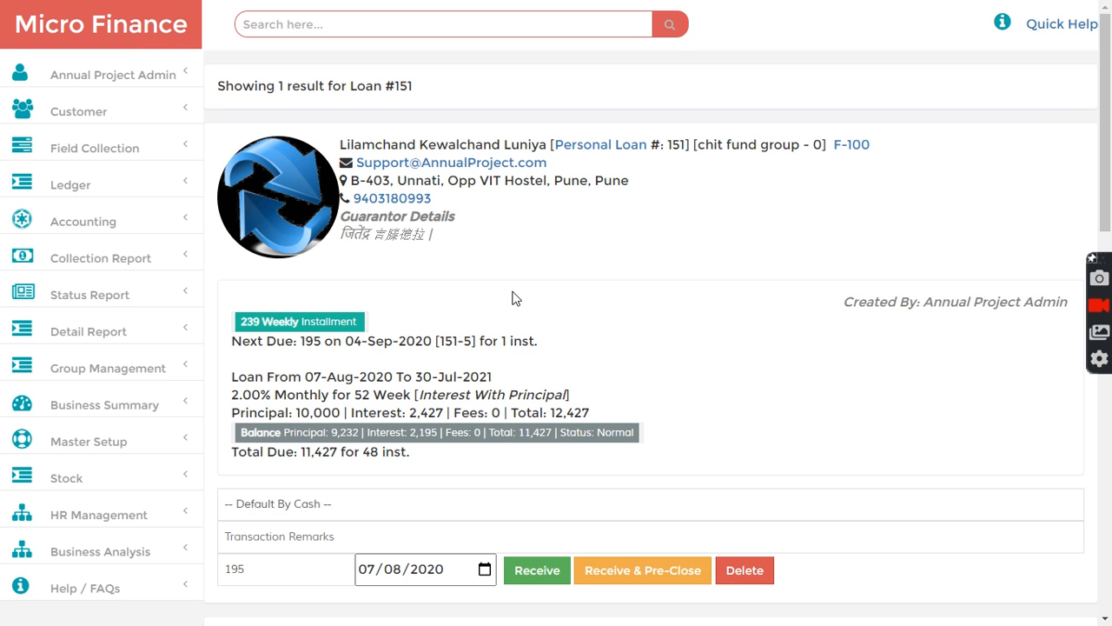
# Examine the outstanding principal and interest in the loan's balance line
pyautogui.scroll(-2, 514, 298)
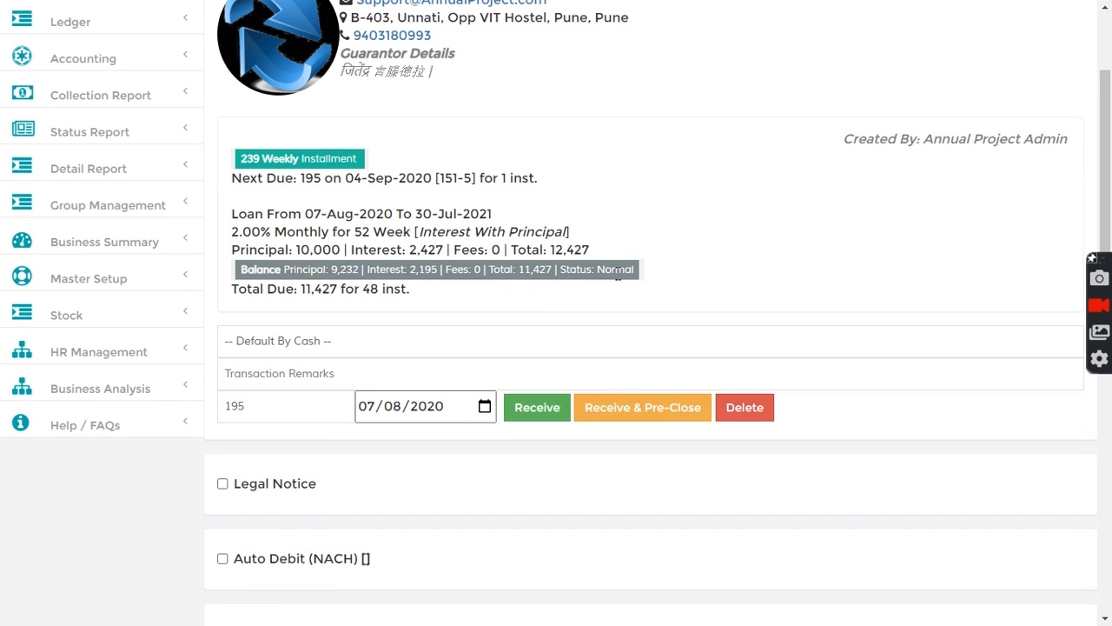
pyautogui.moveTo(331, 270); pyautogui.dragTo(363, 269)
pyautogui.moveTo(369, 270); pyautogui.dragTo(482, 269)
pyautogui.moveTo(368, 270); pyautogui.dragTo(487, 270)
pyautogui.click(424, 271)
pyautogui.moveTo(331, 269); pyautogui.dragTo(360, 272)
pyautogui.moveTo(331, 269); pyautogui.dragTo(355, 270)
# Select Bad Debt as the loan's new status in Status Info and request the status change
pyautogui.scroll(-10, 687, 265)
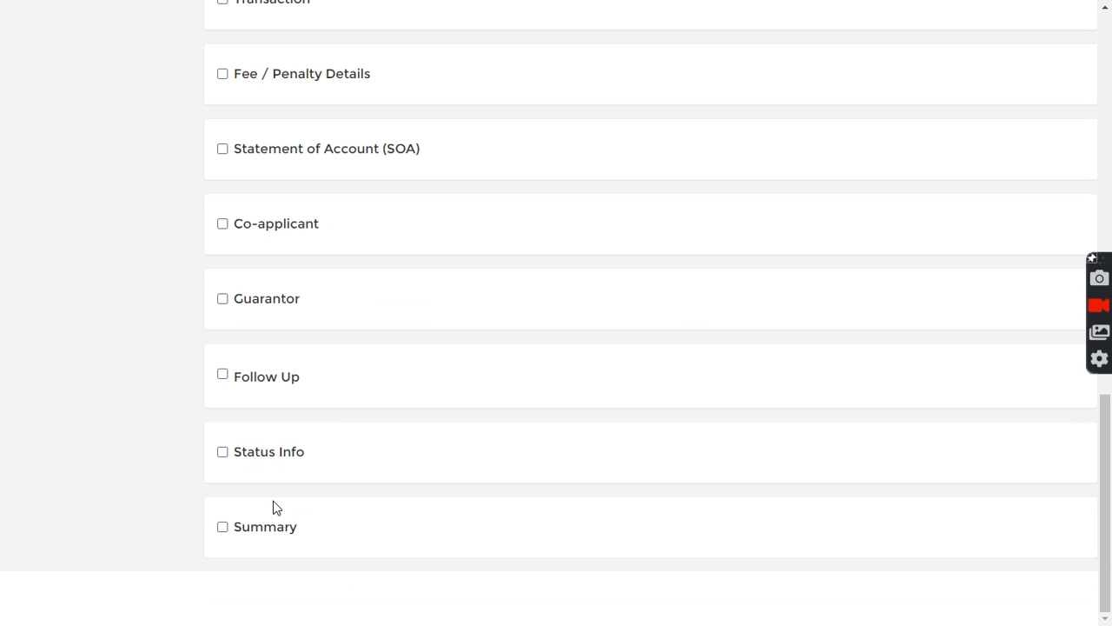
pyautogui.click(222, 452)
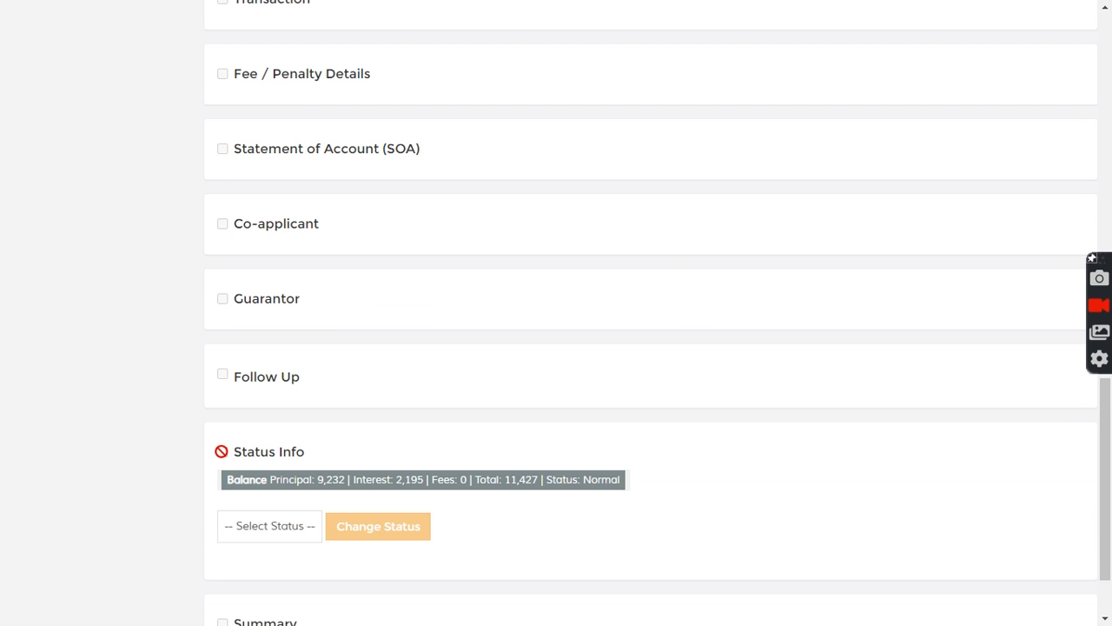
pyautogui.scroll(-1, 318, 444)
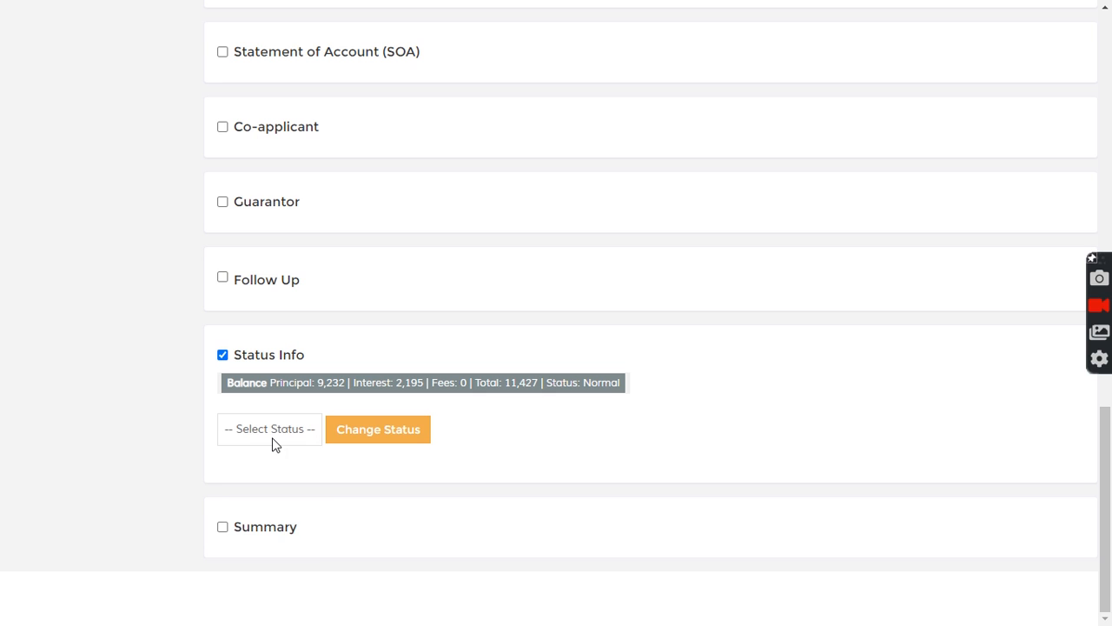
pyautogui.click(272, 435)
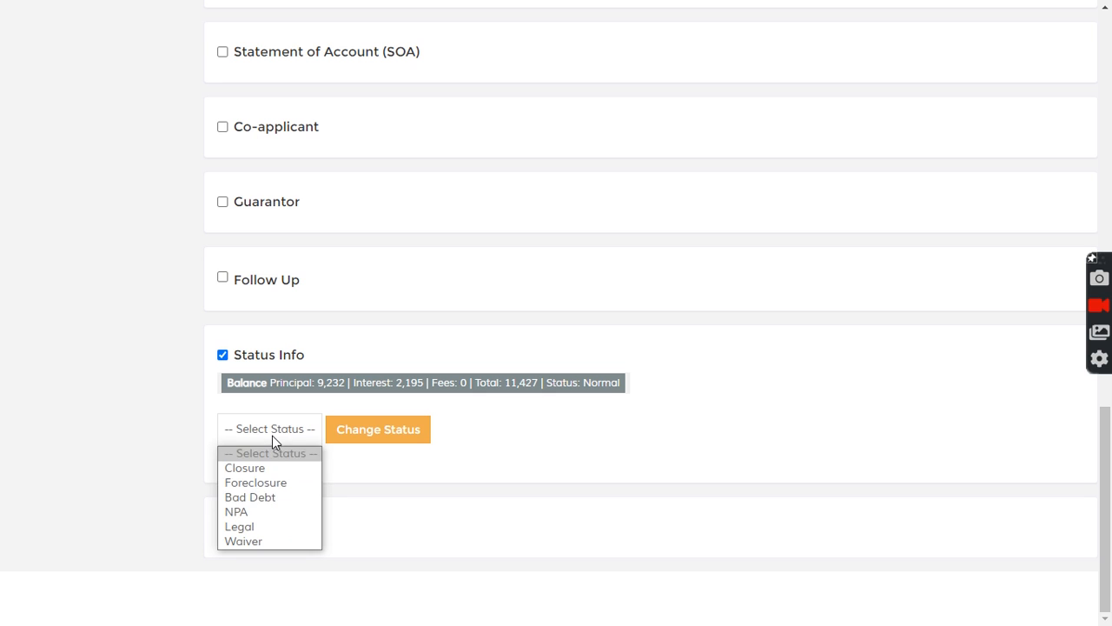
pyautogui.click(262, 497)
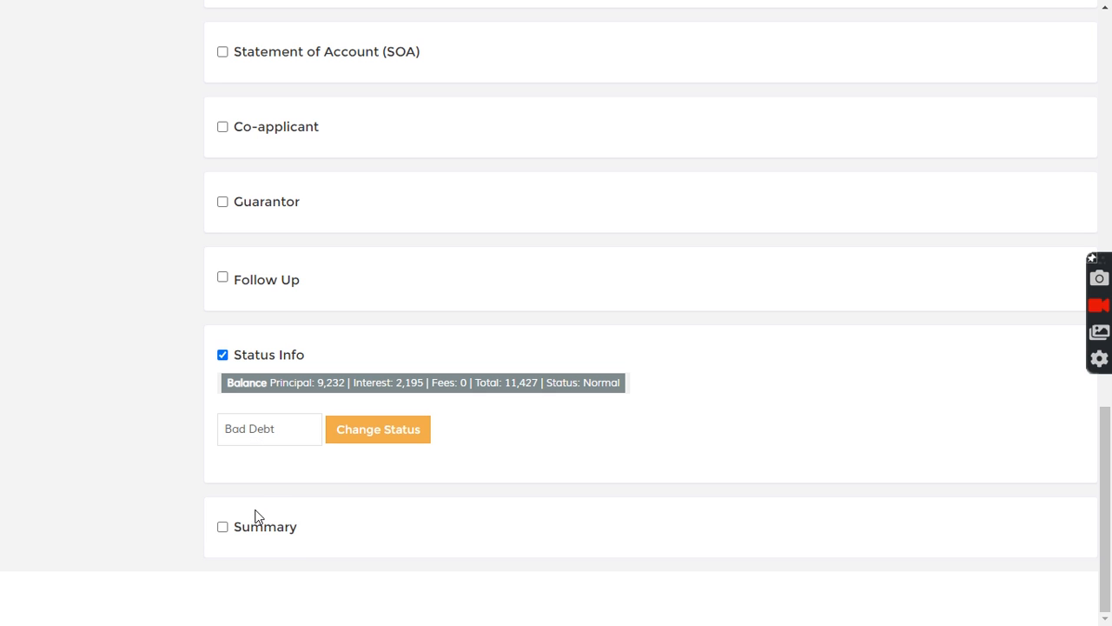
pyautogui.click(383, 436)
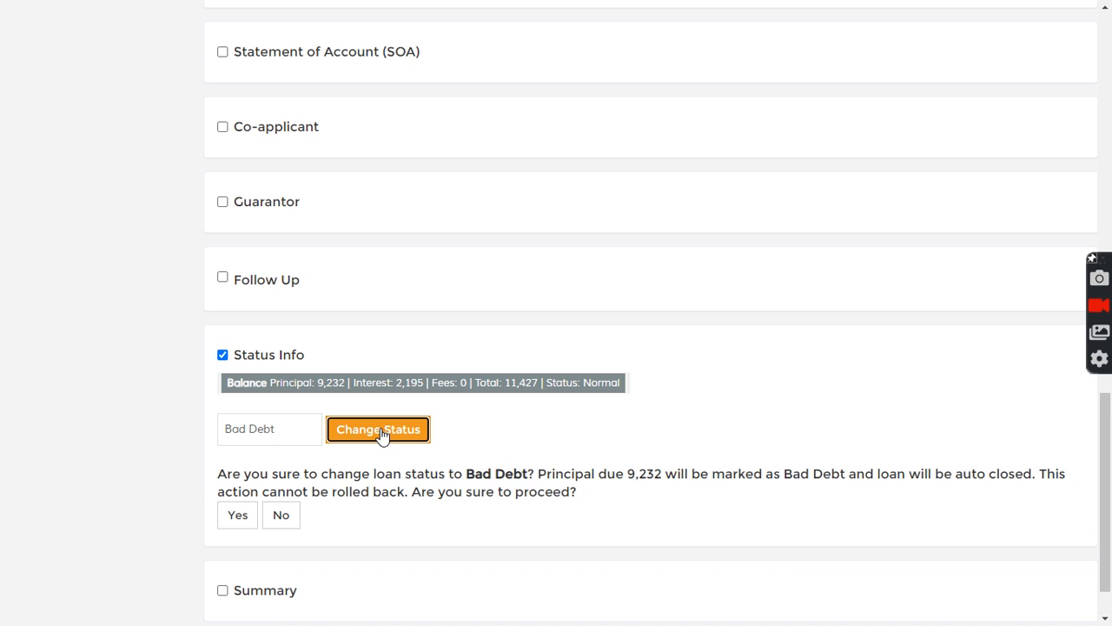
# Review the Bad Debt confirmation question, approve it and check the loan's status
pyautogui.moveTo(243, 473); pyautogui.dragTo(528, 474)
pyautogui.click(528, 474)
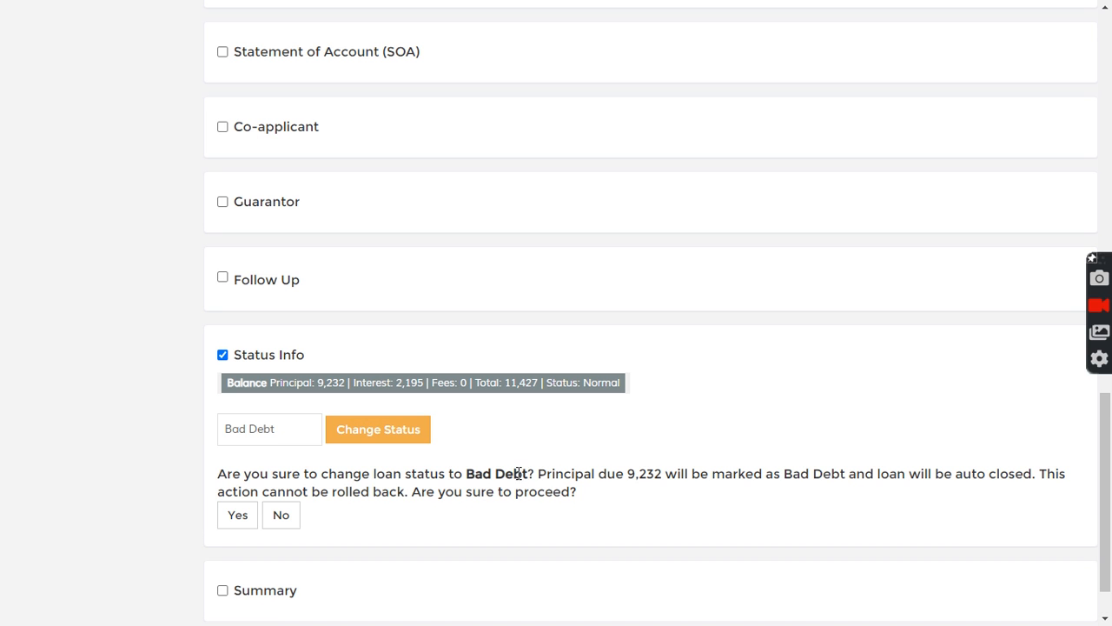
pyautogui.moveTo(629, 473); pyautogui.dragTo(663, 474)
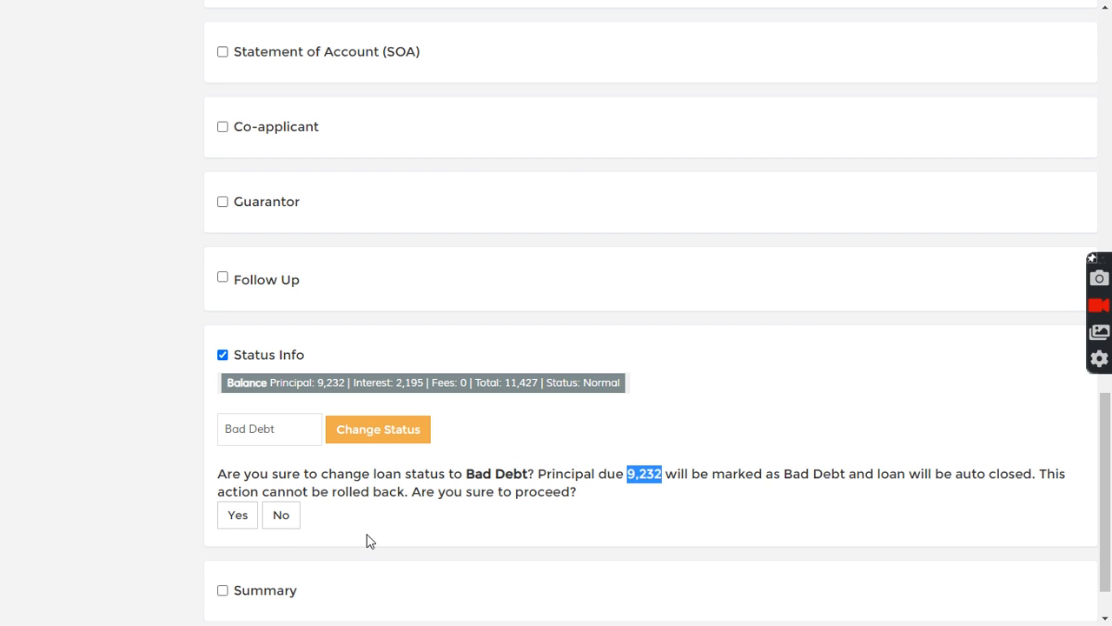
pyautogui.click(237, 514)
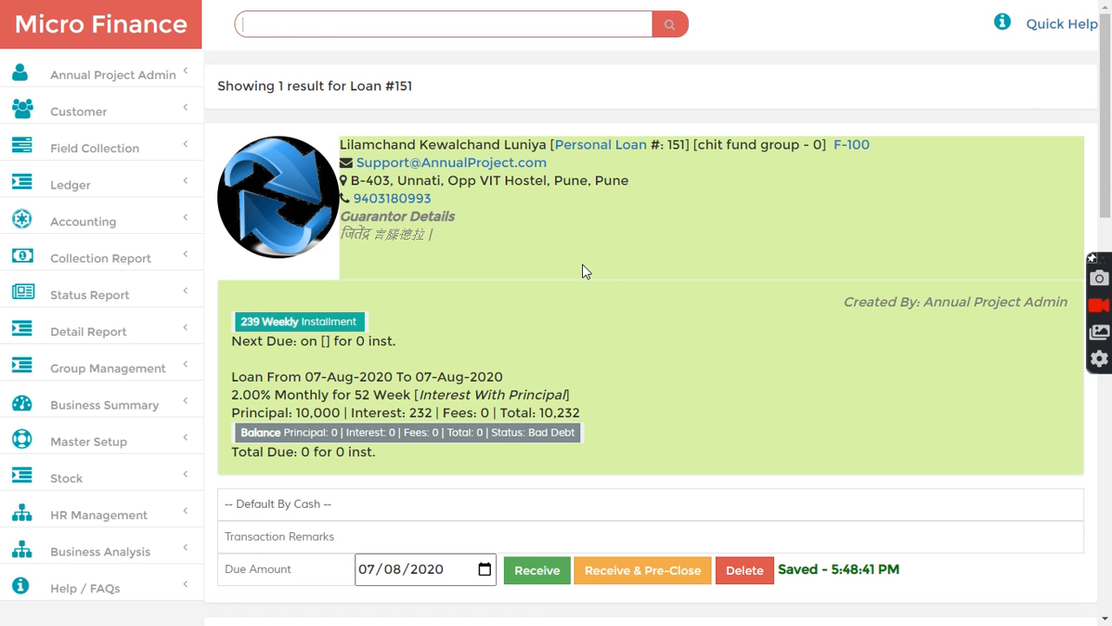
pyautogui.moveTo(497, 432); pyautogui.dragTo(576, 431)
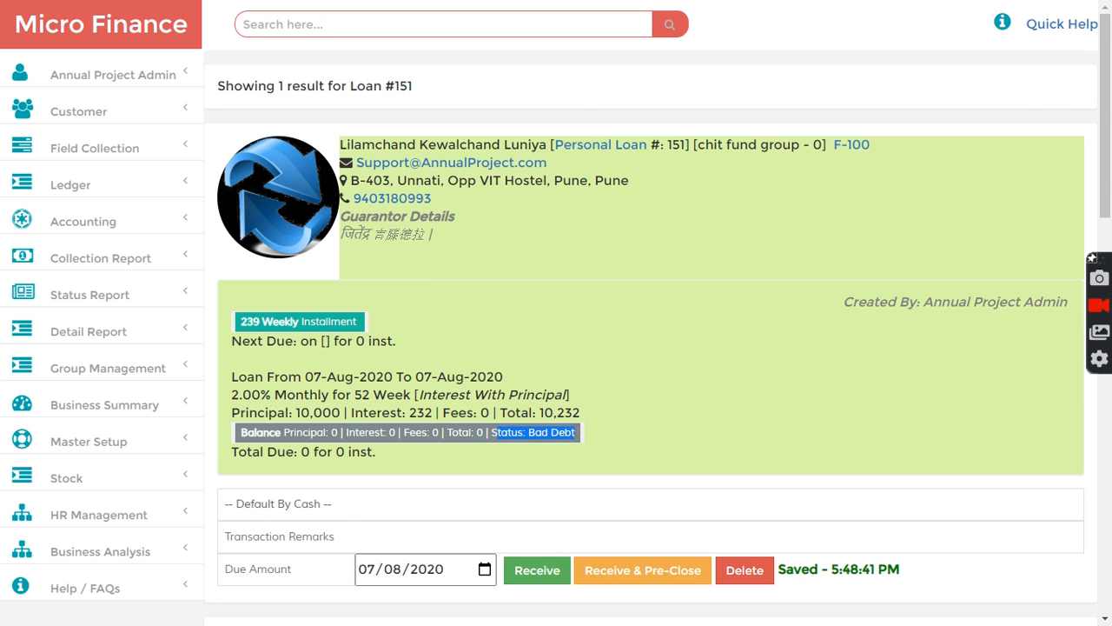
pyautogui.click(584, 103)
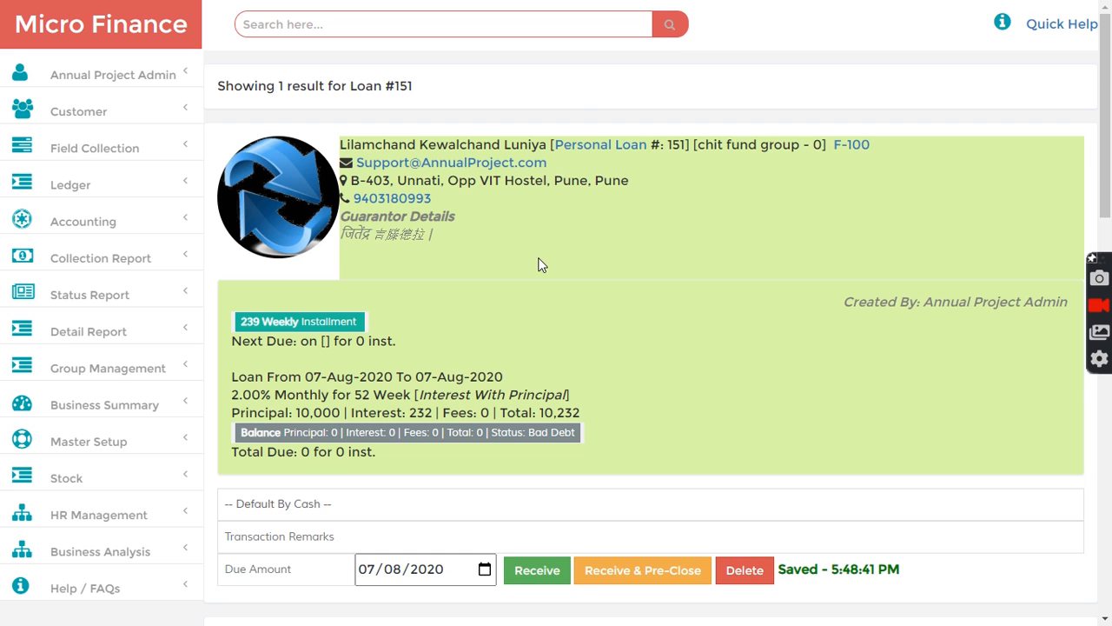
# Expand the loan's Installment Tracker and examine the Amount and Principal columns around the fifth installment
pyautogui.scroll(-8, 543, 313)
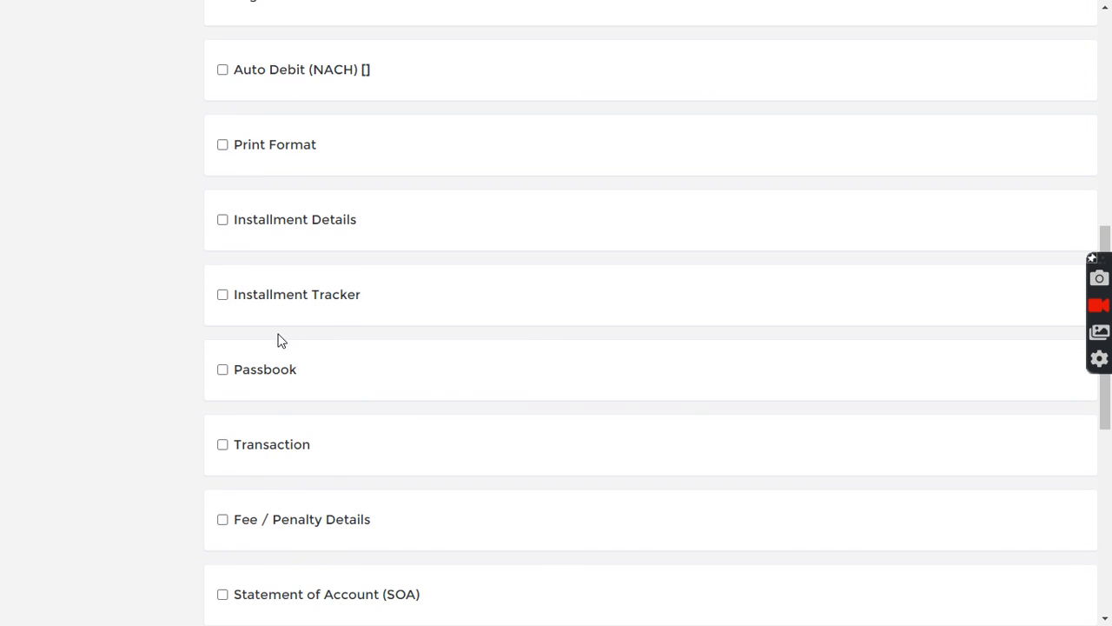
pyautogui.click(222, 295)
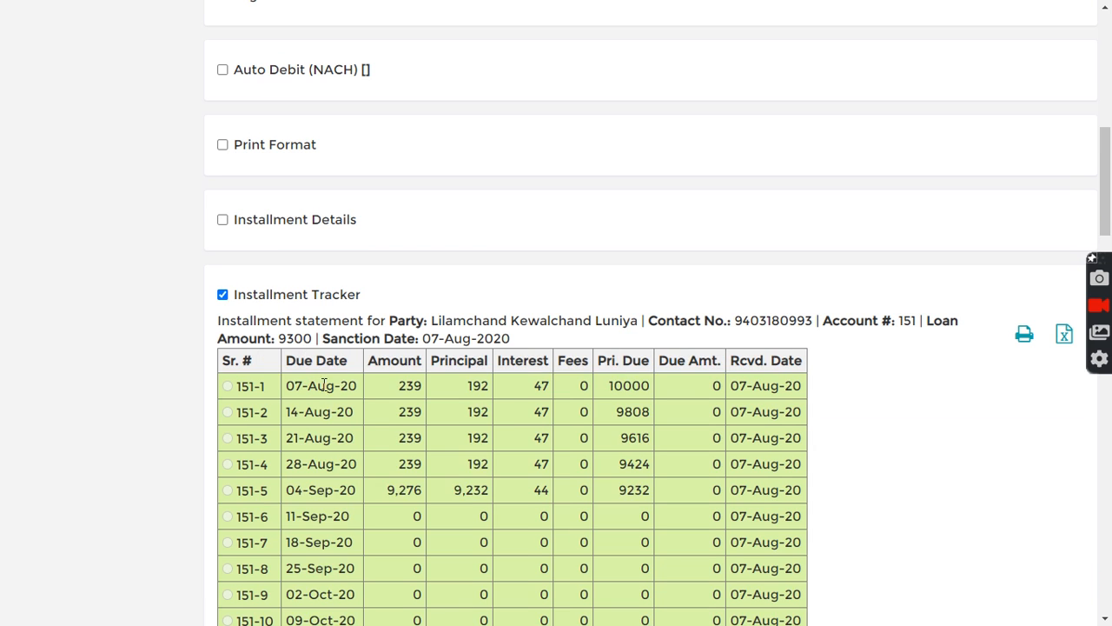
pyautogui.scroll(-2, 318, 363)
pyautogui.moveTo(408, 327); pyautogui.dragTo(437, 333)
pyautogui.moveTo(441, 198); pyautogui.dragTo(504, 201)
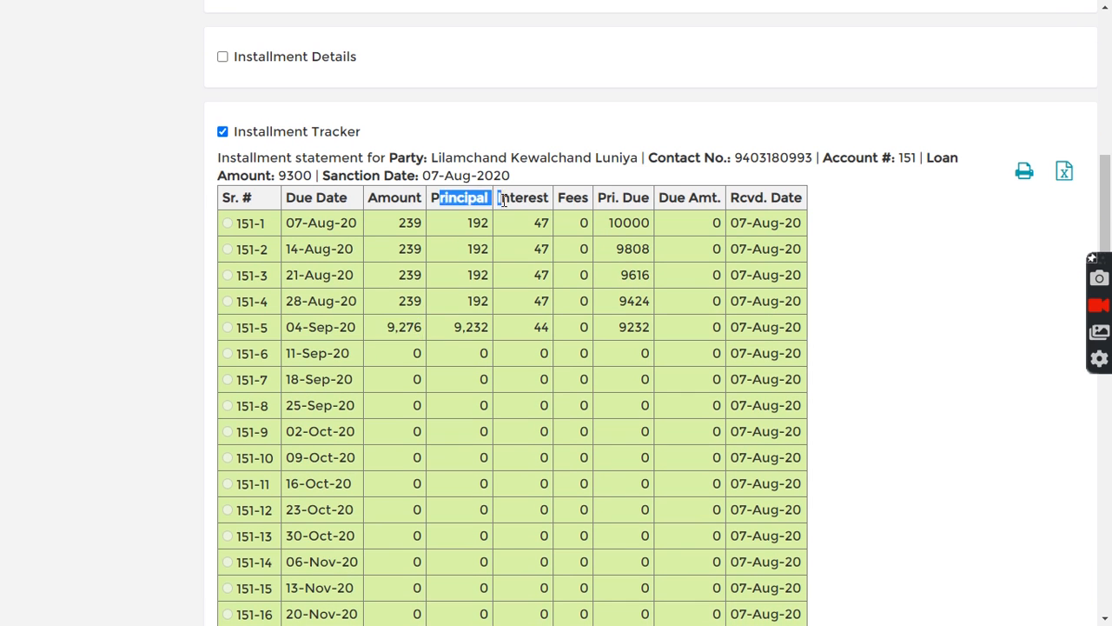
pyautogui.click(496, 338)
# Look through the tracker's remaining installments and examine the interest charged on the first five
pyautogui.scroll(-3, 453, 419)
pyautogui.scroll(-4, 453, 419)
pyautogui.scroll(9, 453, 419)
pyautogui.scroll(-2, 453, 419)
pyautogui.moveTo(532, 328); pyautogui.dragTo(551, 335)
pyautogui.click(528, 311)
pyautogui.moveTo(533, 221); pyautogui.dragTo(547, 306)
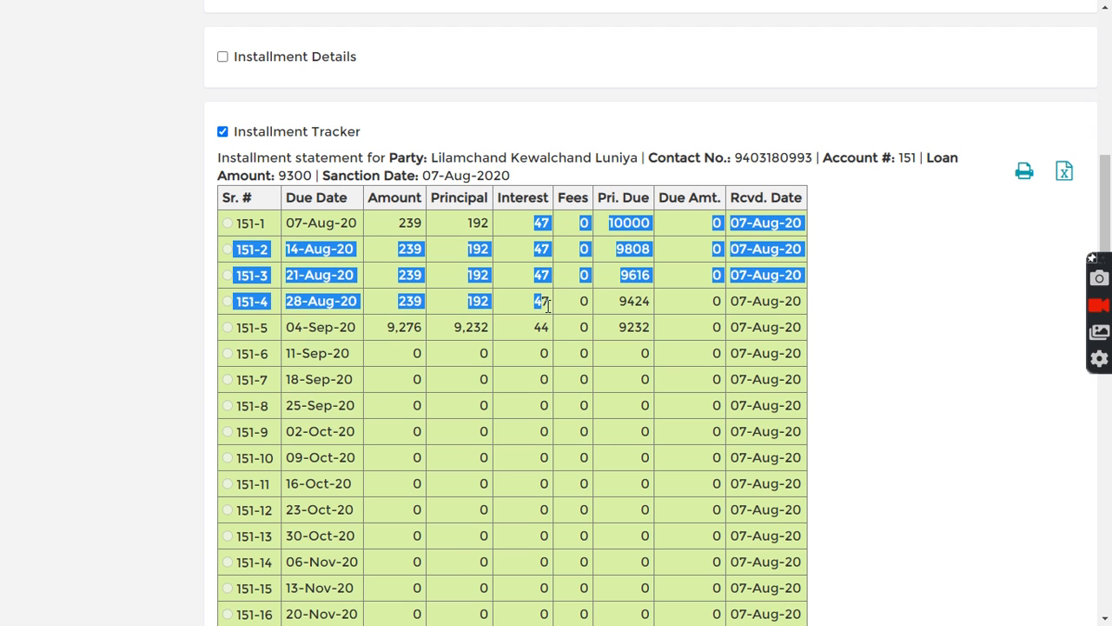
pyautogui.doubleClick(540, 327)
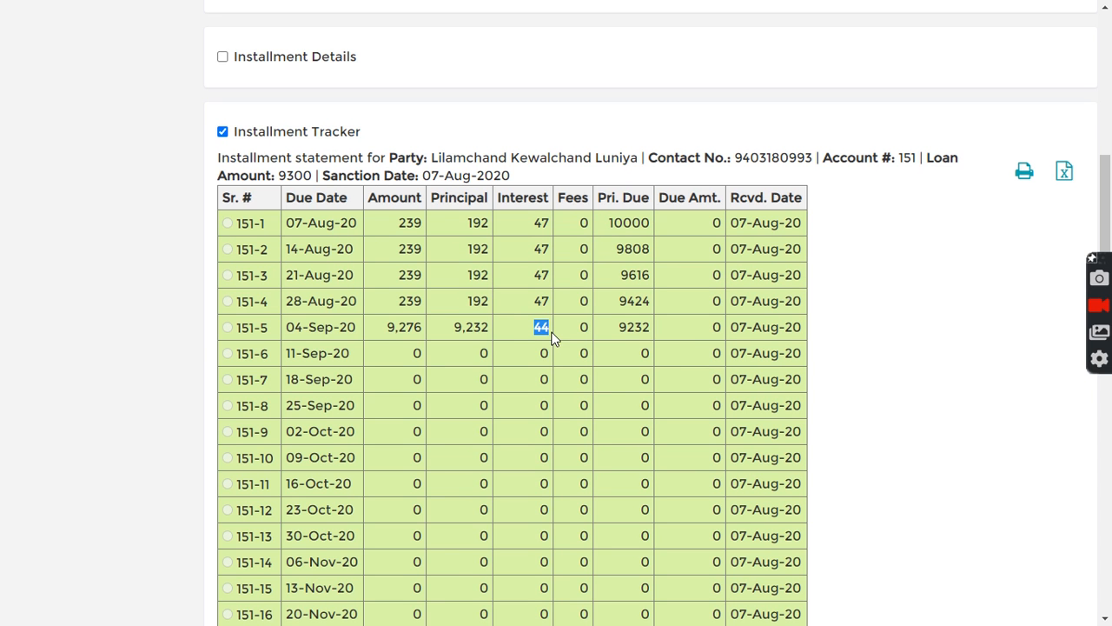
pyautogui.moveTo(256, 330); pyautogui.dragTo(270, 330)
# Run the Summary status report for all loans as on 07/08/2020 and list the Bad Debt loans
pyautogui.scroll(8, 365, 319)
pyautogui.scroll(2, 365, 325)
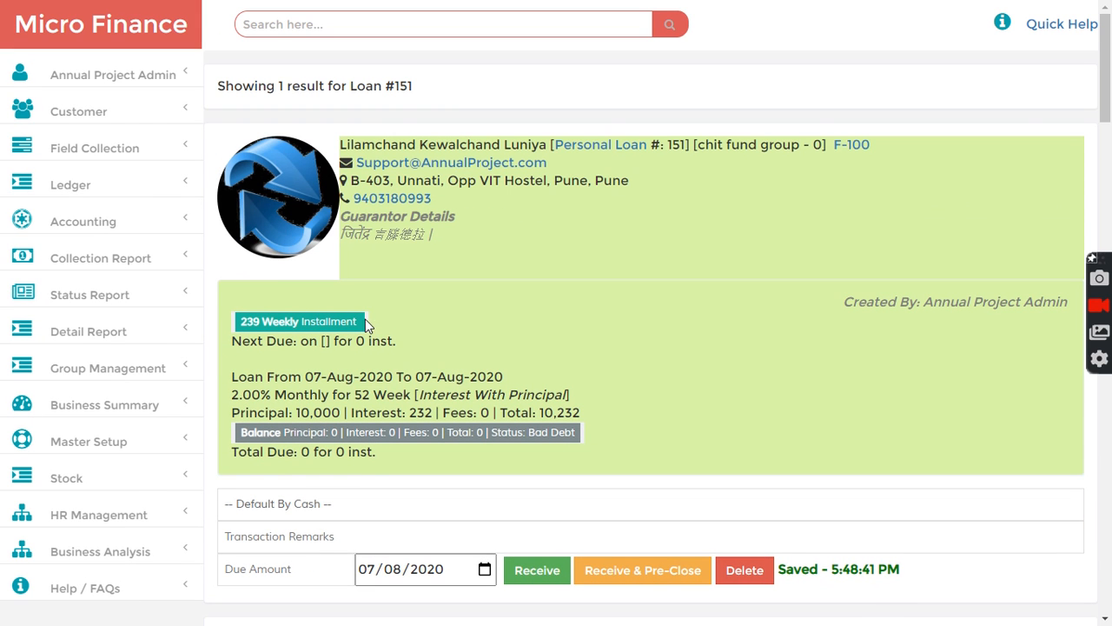
pyautogui.click(113, 306)
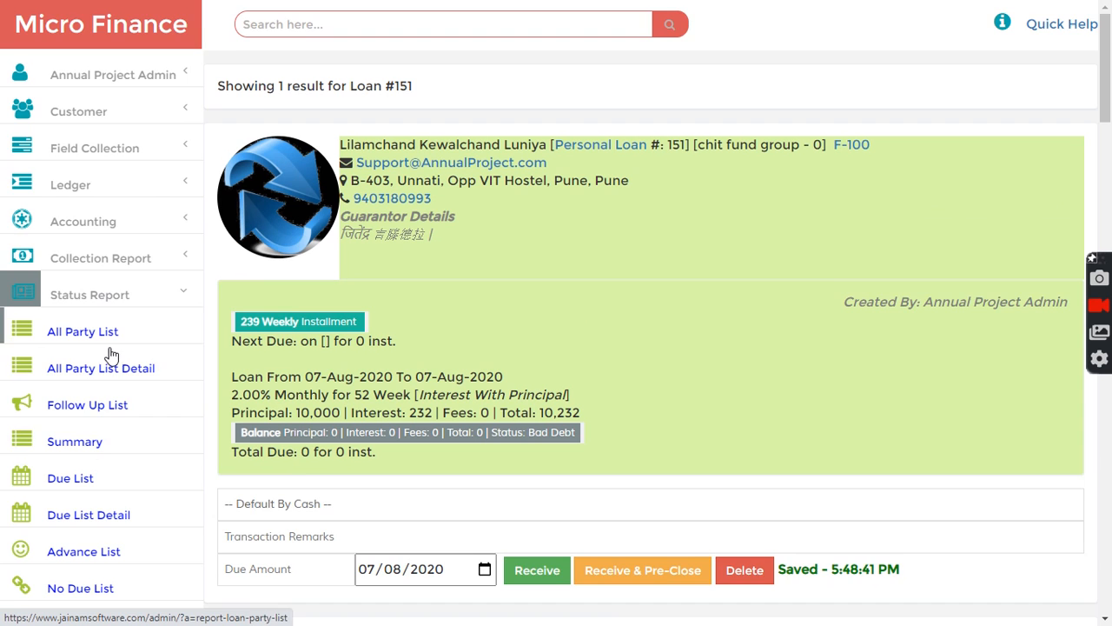
pyautogui.scroll(-1, 104, 457)
pyautogui.click(76, 361)
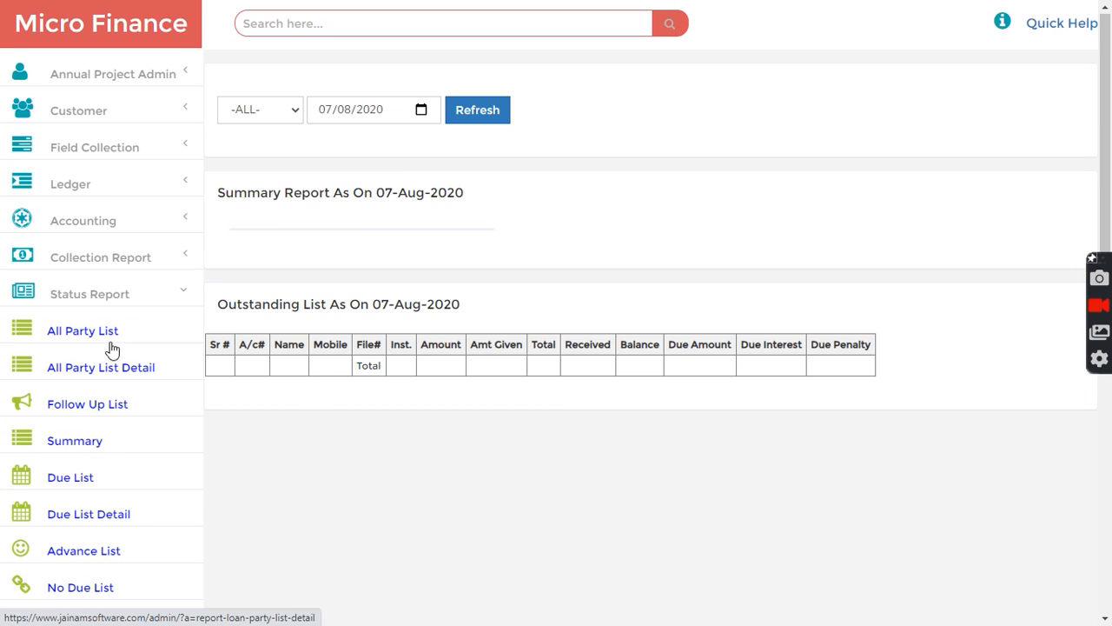
pyautogui.click(459, 113)
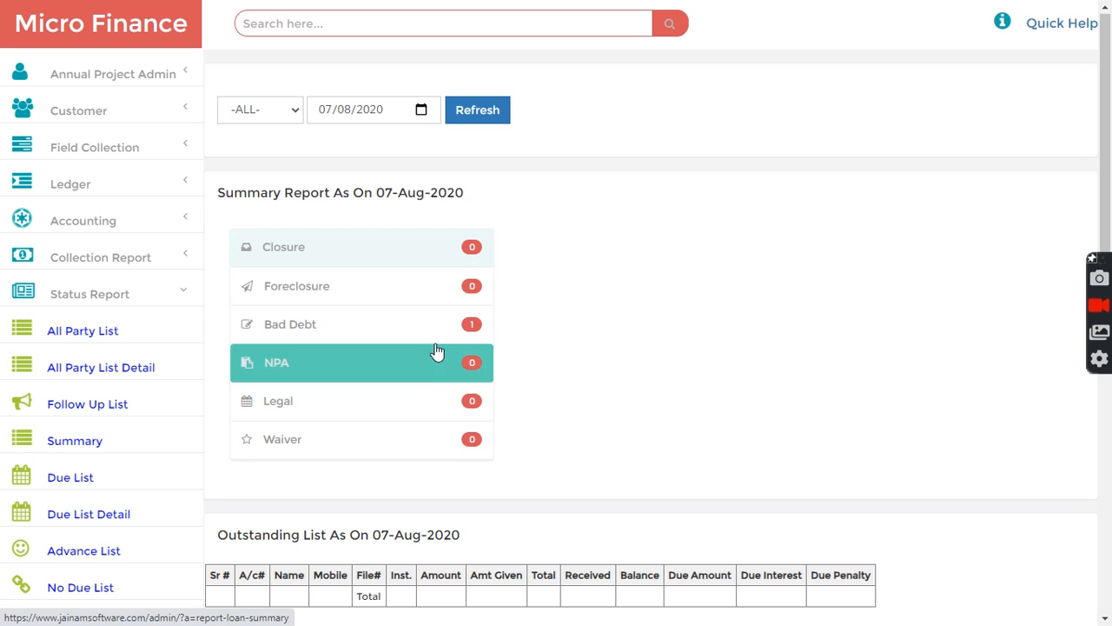
pyautogui.click(388, 329)
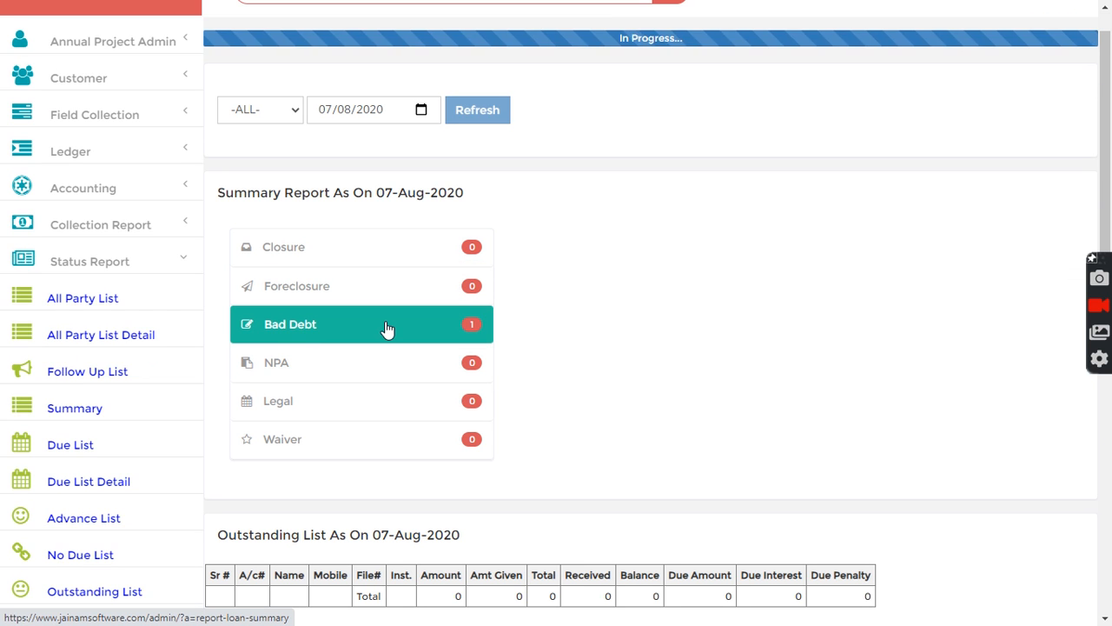
pyautogui.scroll(-3, 431, 393)
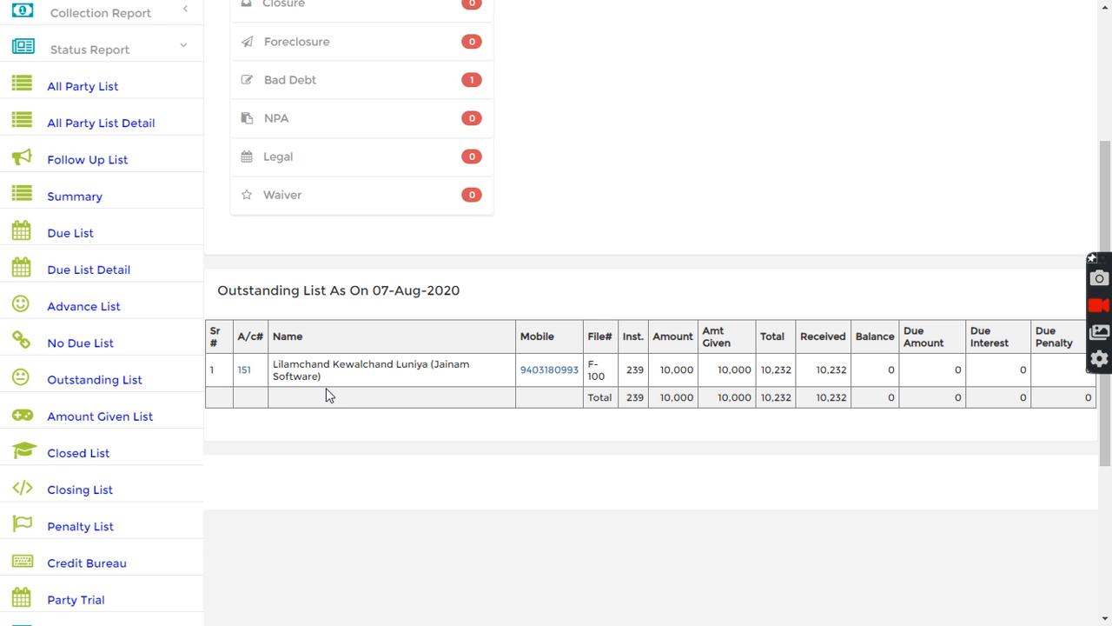
pyautogui.scroll(1, 173, 345)
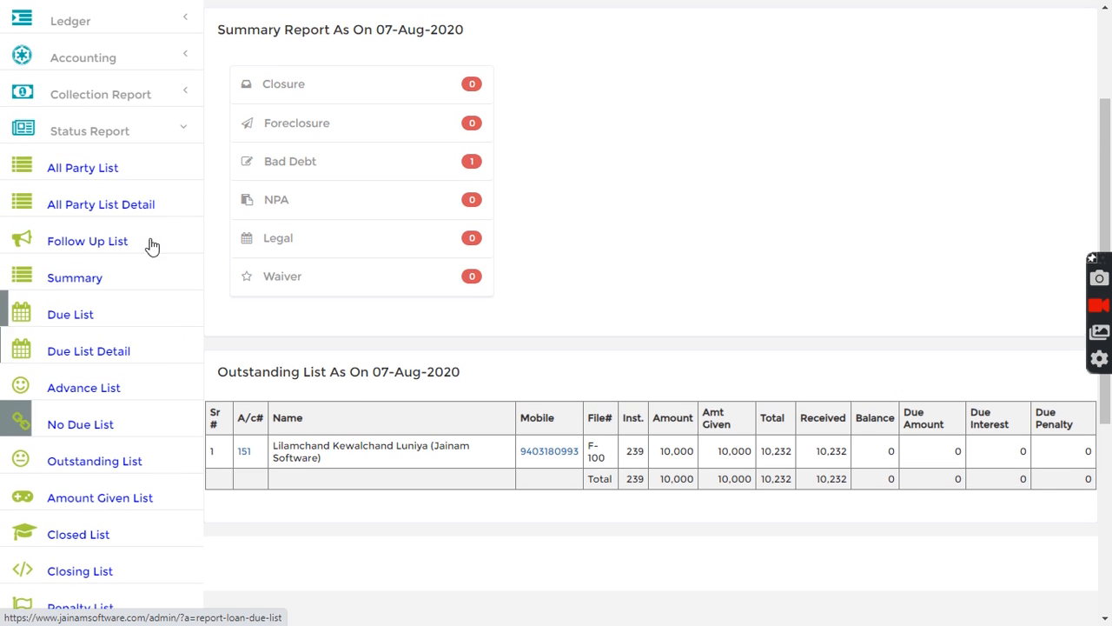
# Generate the account statement for the Bad Debts ledger from 07/08/2020 to 07/08/2020
pyautogui.click(99, 132)
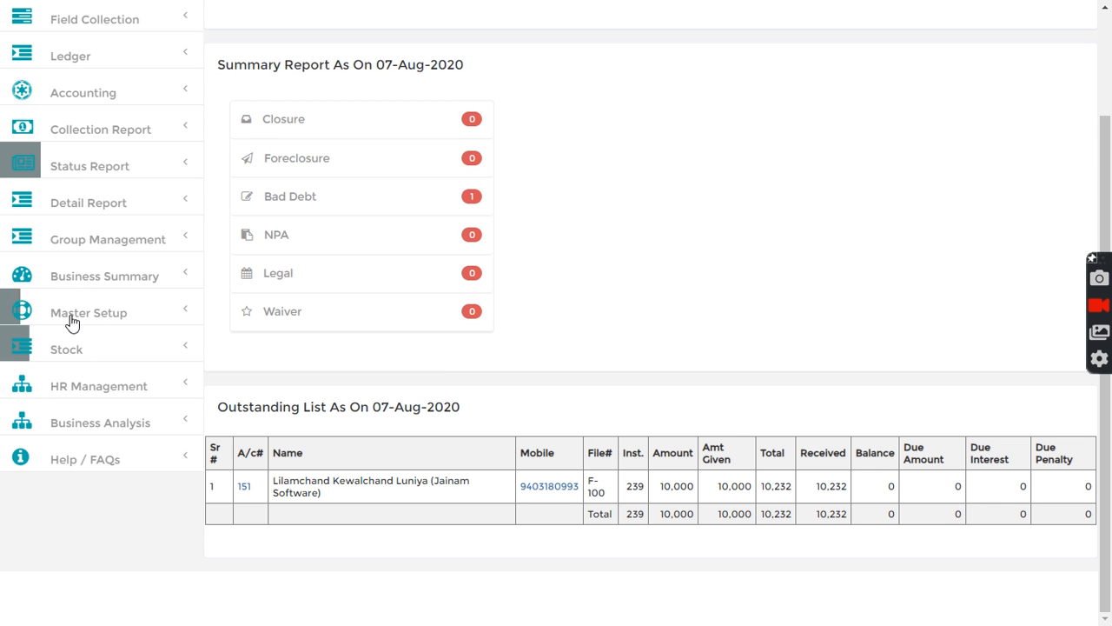
pyautogui.click(94, 291)
pyautogui.scroll(-2, 83, 383)
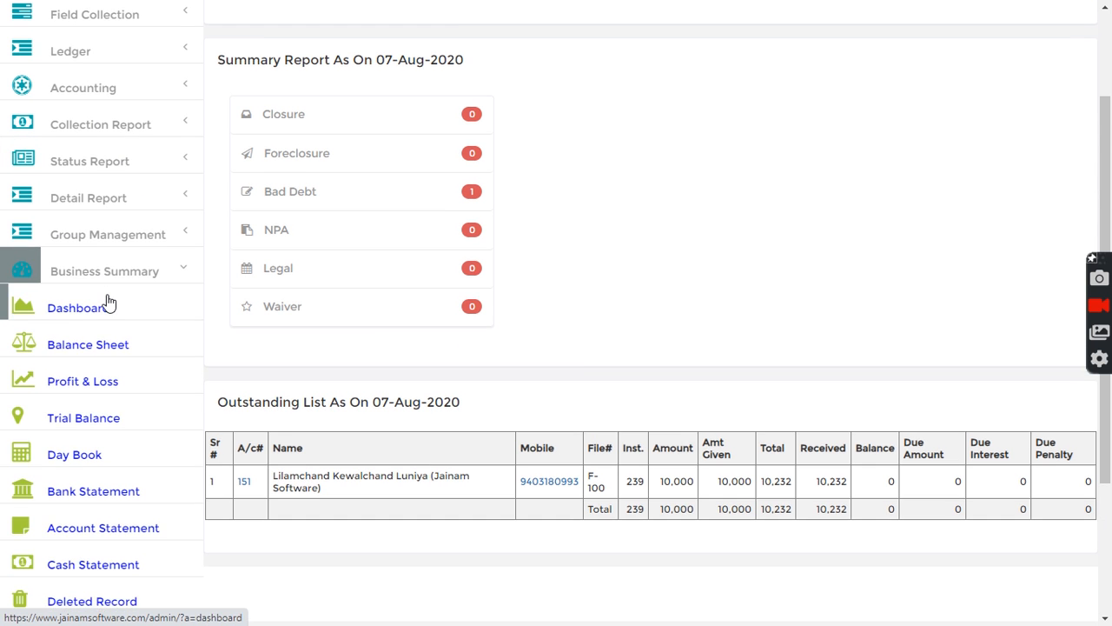
pyautogui.click(85, 379)
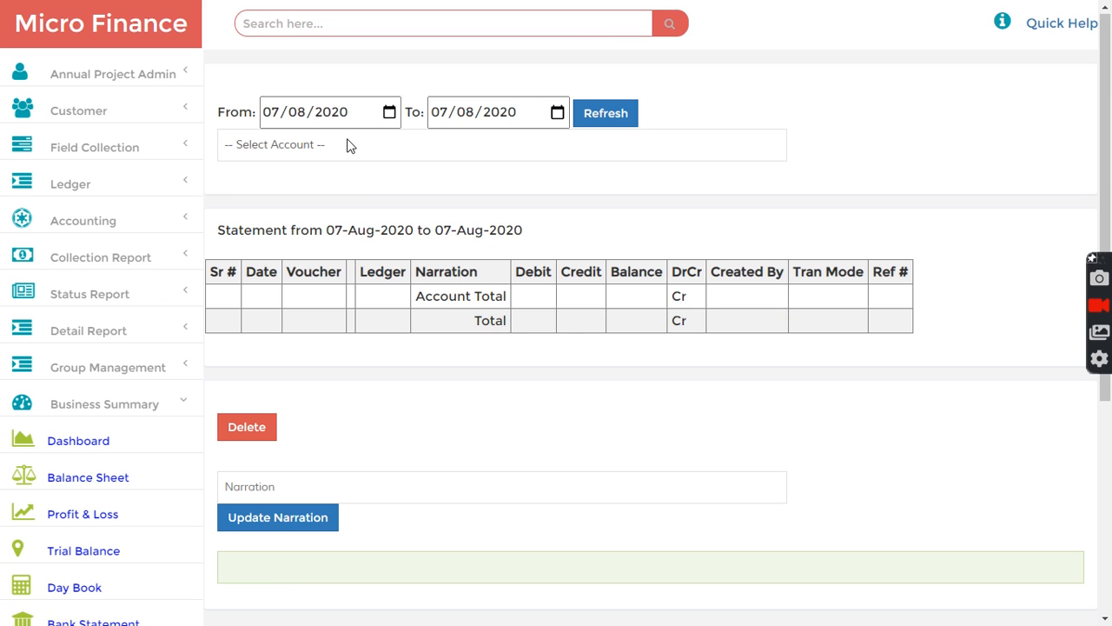
pyautogui.click(327, 146)
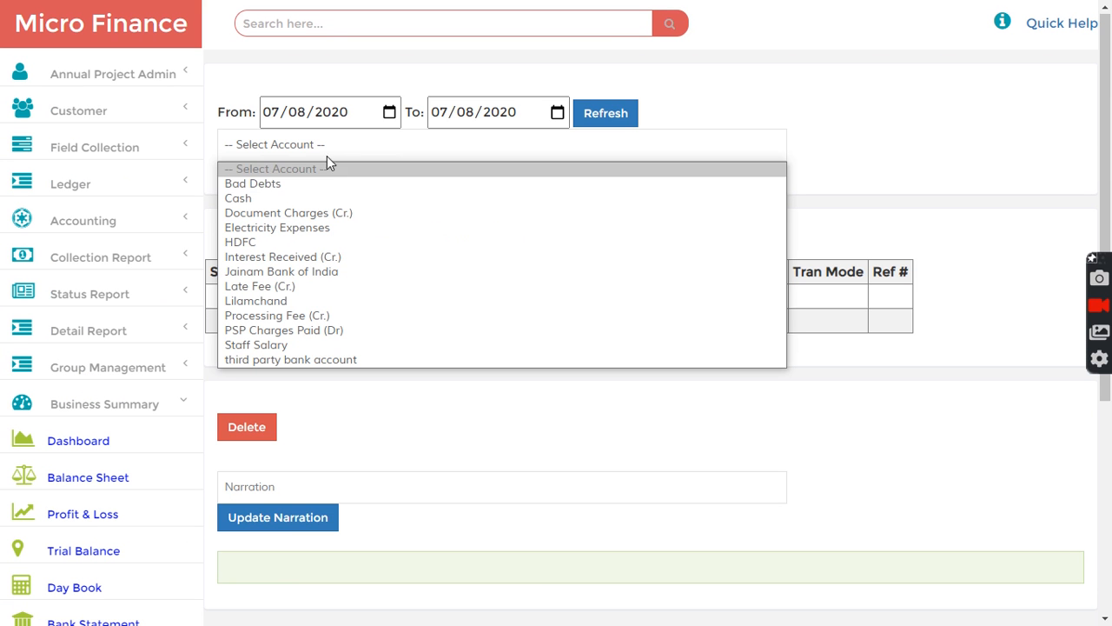
pyautogui.click(265, 187)
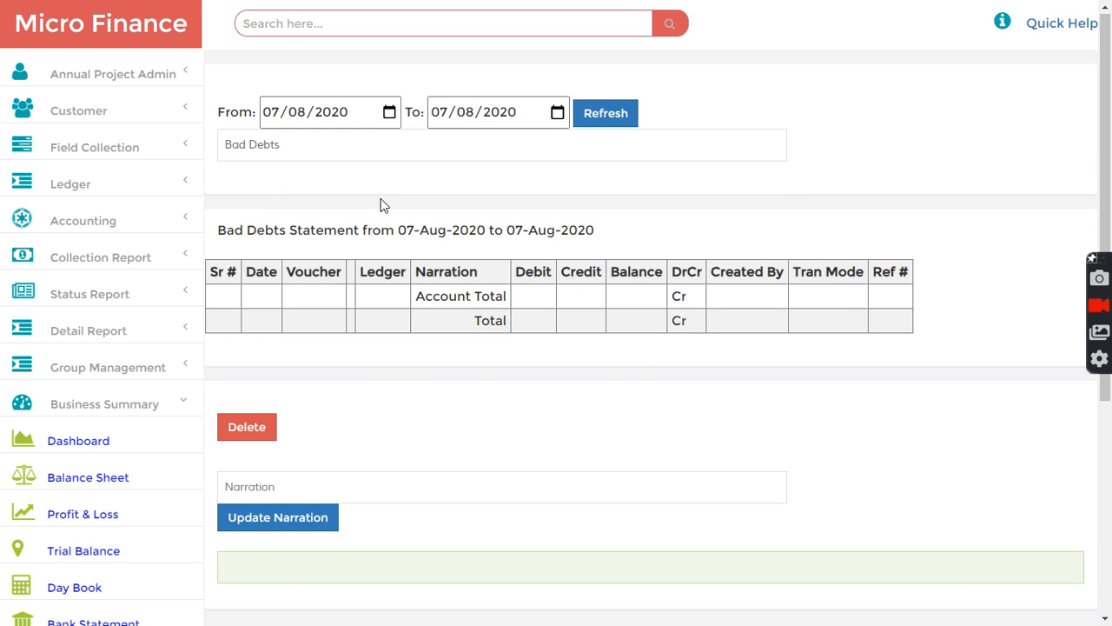
pyautogui.click(600, 122)
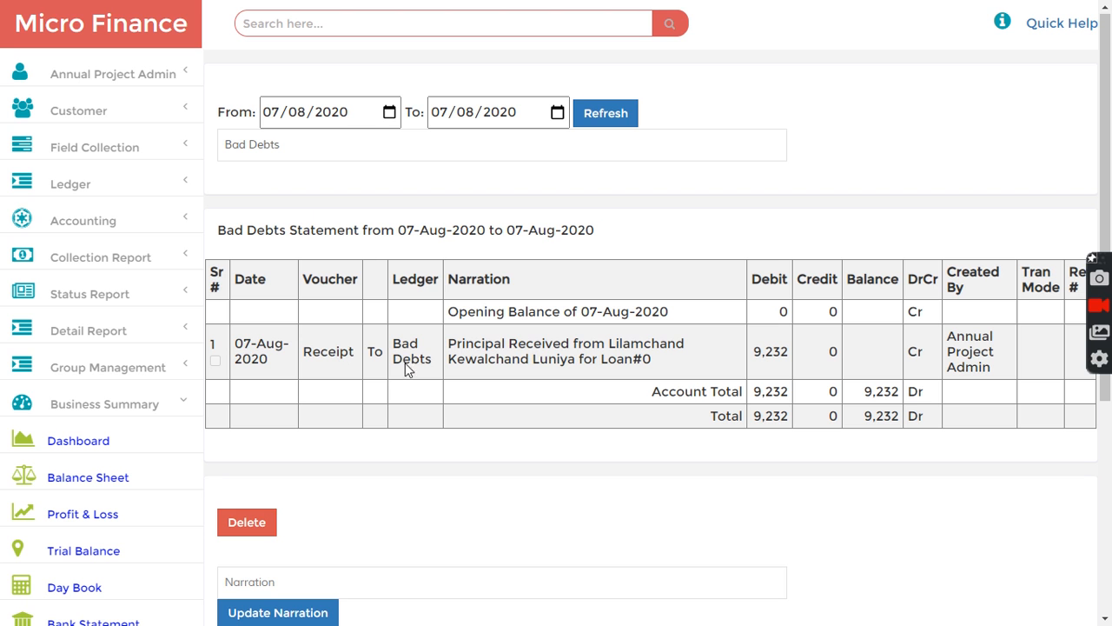
# Examine the narration of the receipt entry in the Bad Debts statement
pyautogui.moveTo(453, 341); pyautogui.dragTo(656, 370)
pyautogui.click(610, 359)
pyautogui.moveTo(452, 344); pyautogui.dragTo(666, 345)
pyautogui.click(665, 345)
pyautogui.moveTo(452, 341); pyautogui.dragTo(657, 365)
pyautogui.click(666, 343)
pyautogui.click(620, 365)
pyautogui.click(663, 363)
# Search for the loan by its loan number and review its balance line and status
pyautogui.click(374, 24)
pyautogui.write('151')
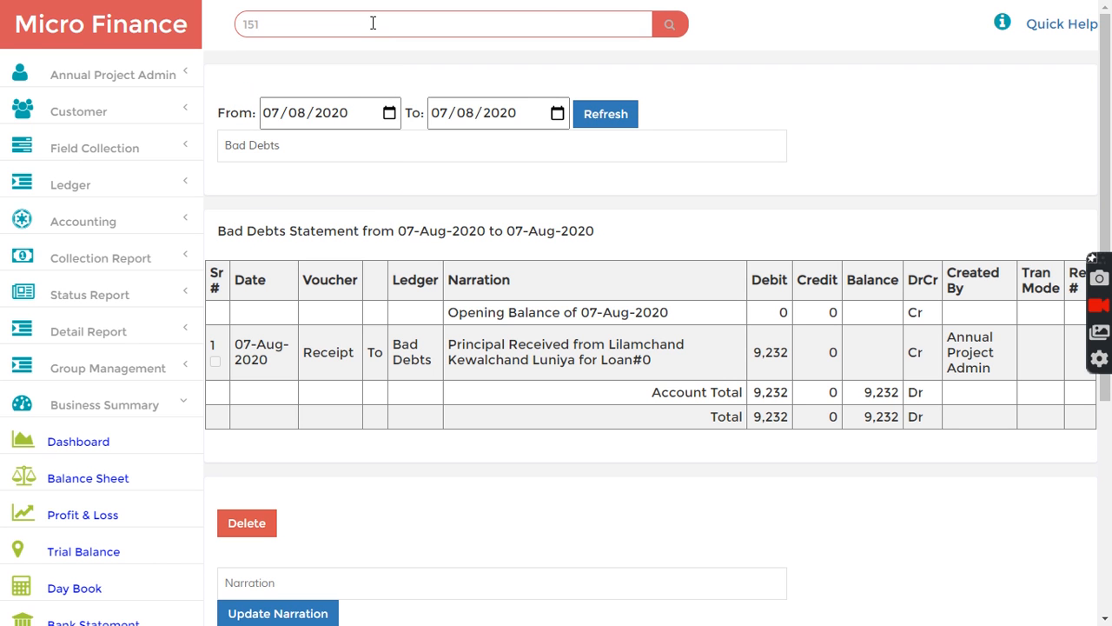
pyautogui.click(671, 26)
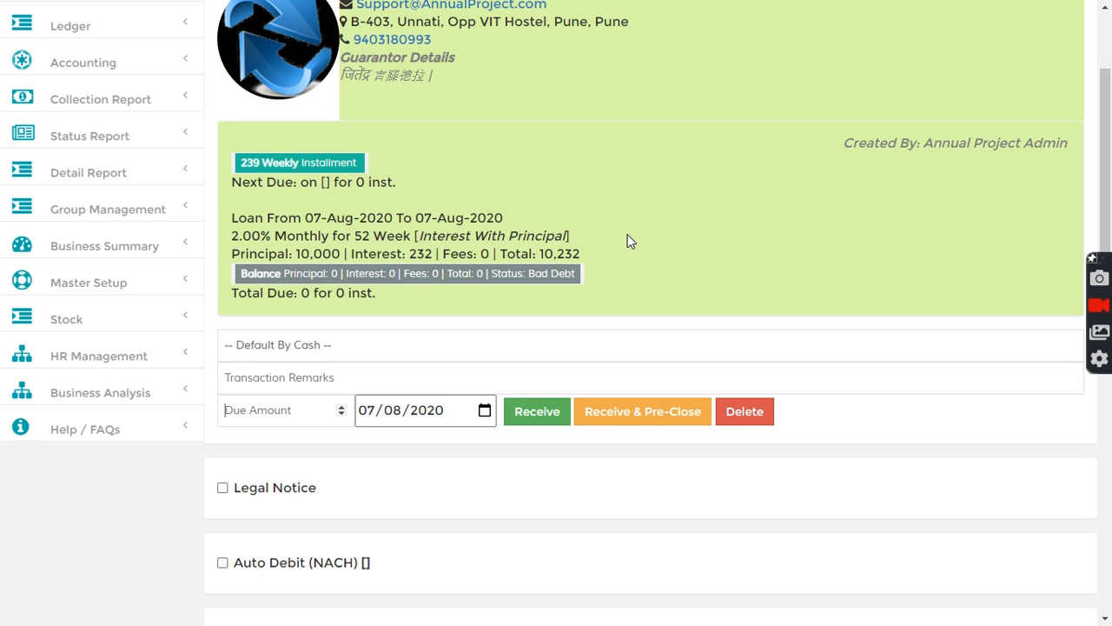
pyautogui.scroll(3, 630, 242)
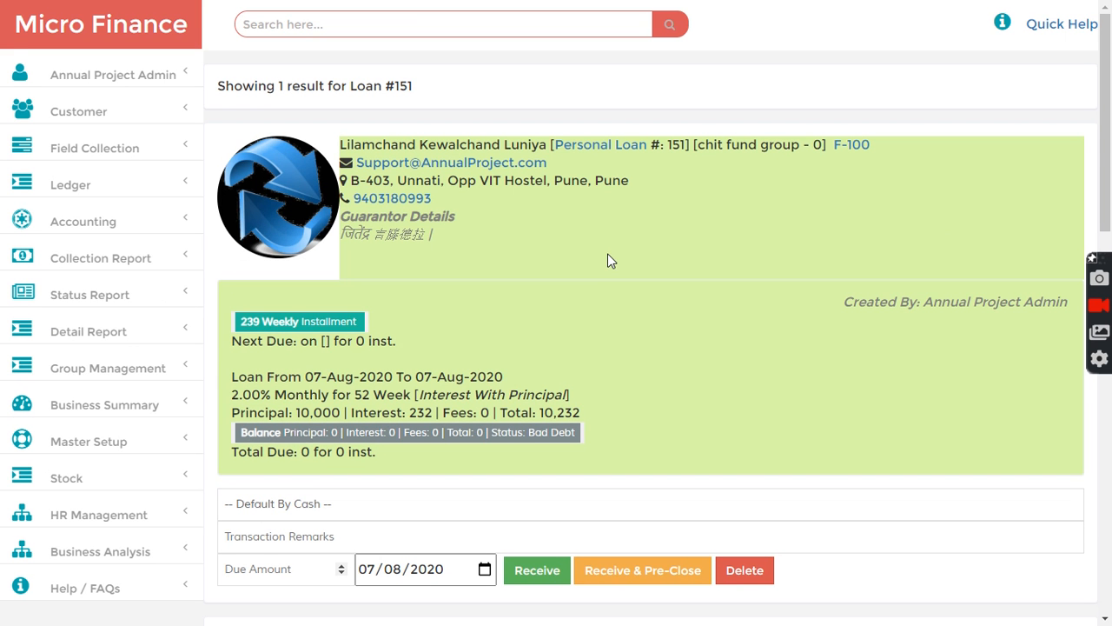
pyautogui.scroll(-5, 610, 261)
pyautogui.scroll(4, 611, 261)
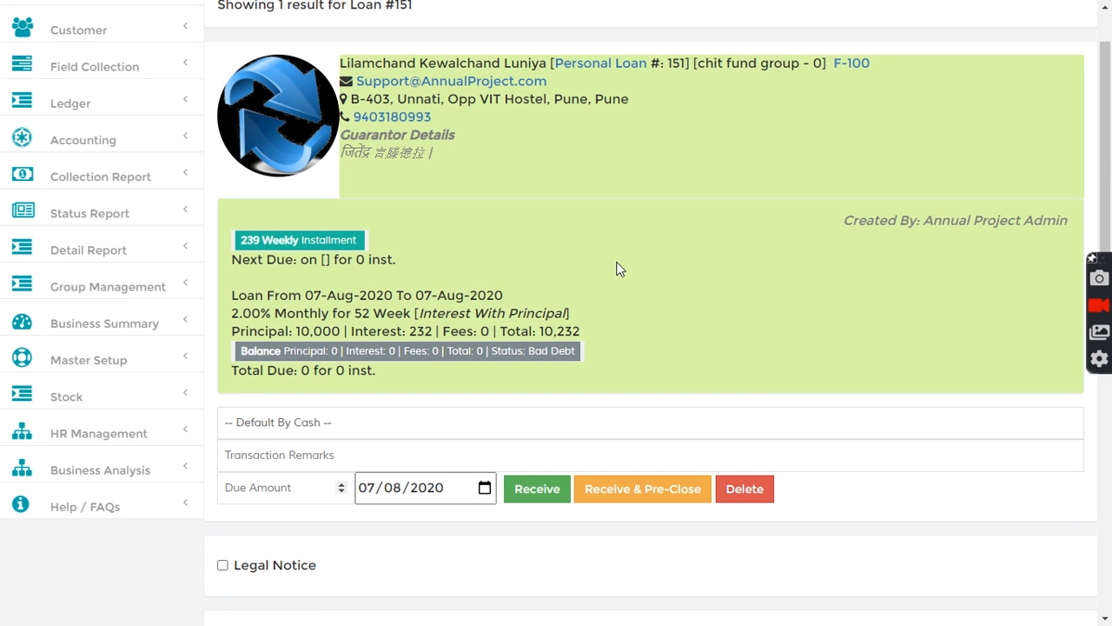
pyautogui.scroll(-1, 618, 267)
pyautogui.scroll(2, 616, 266)
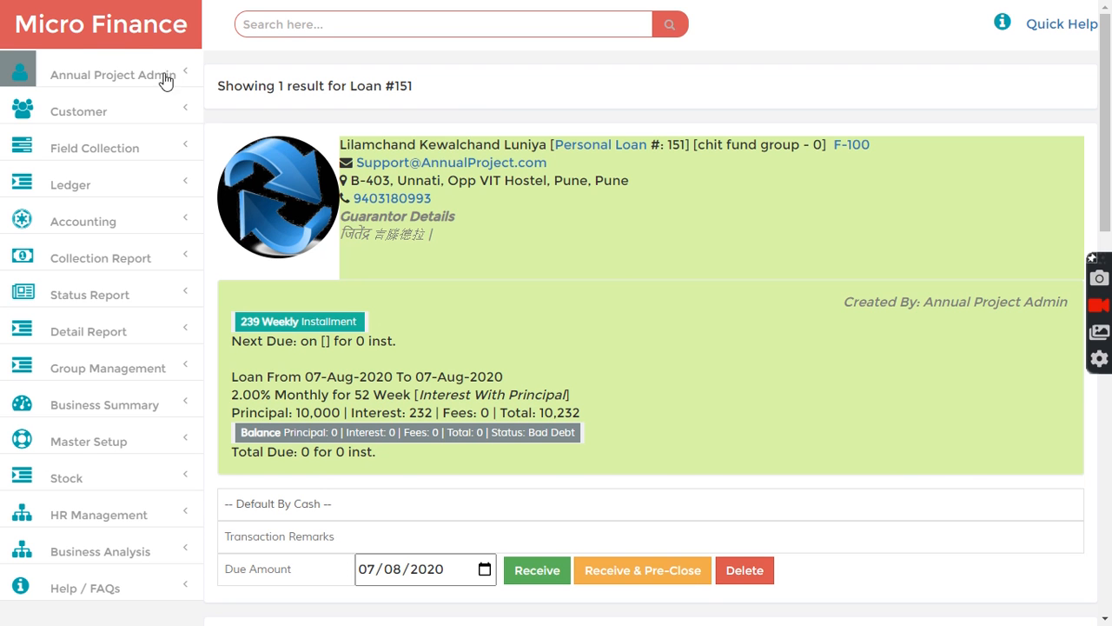
# Return to the home page and look over its e-mandate process diagram
pyautogui.click(134, 30)
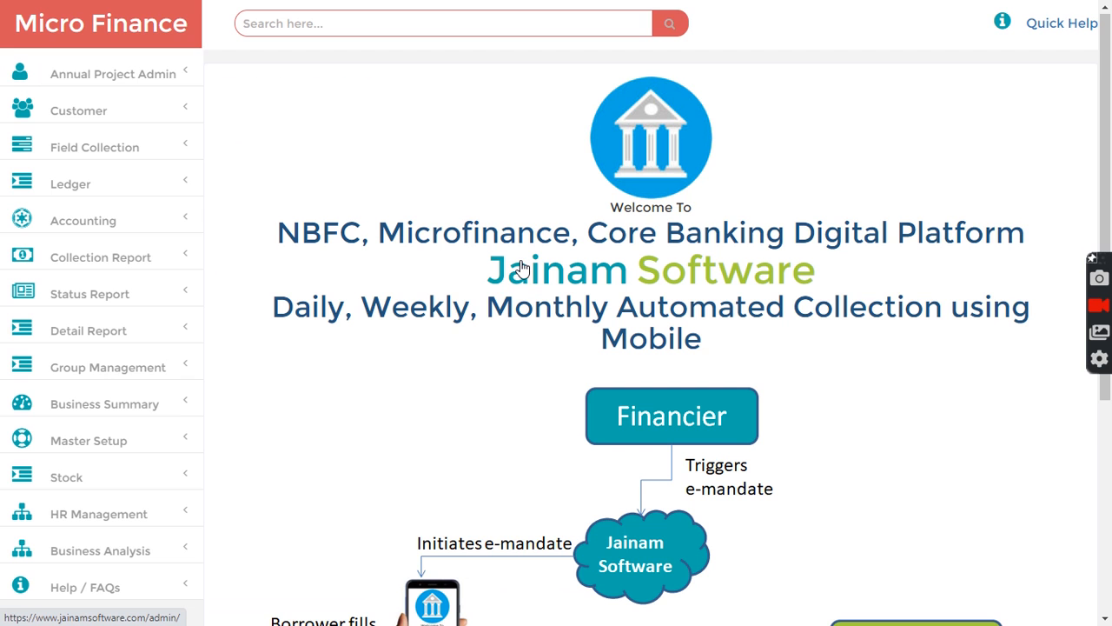
pyautogui.scroll(-1, 520, 268)
pyautogui.scroll(-2, 520, 268)
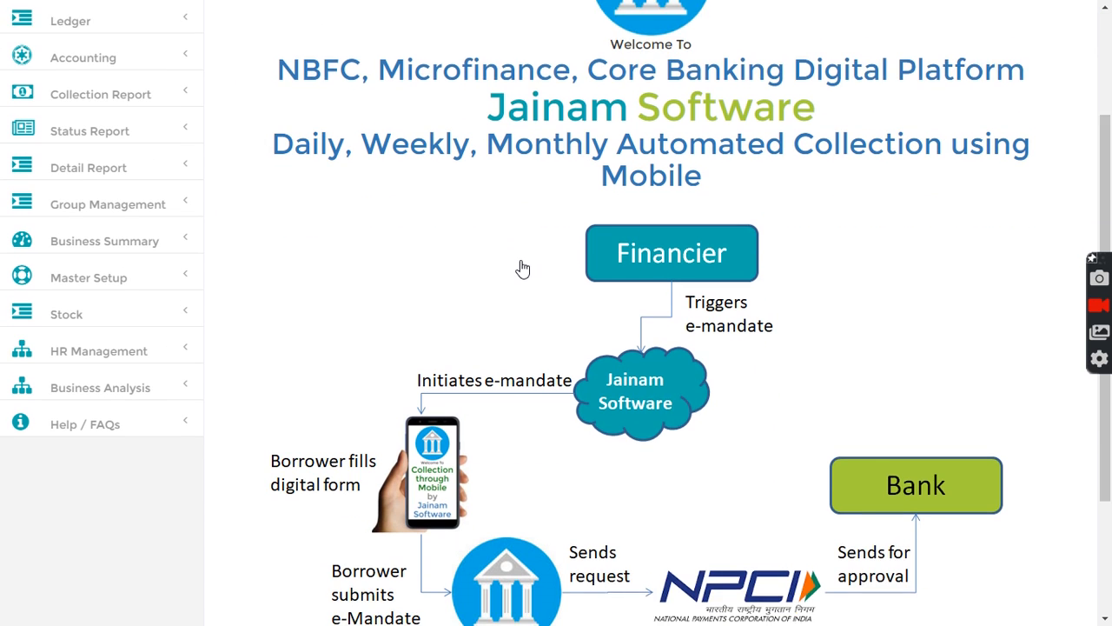